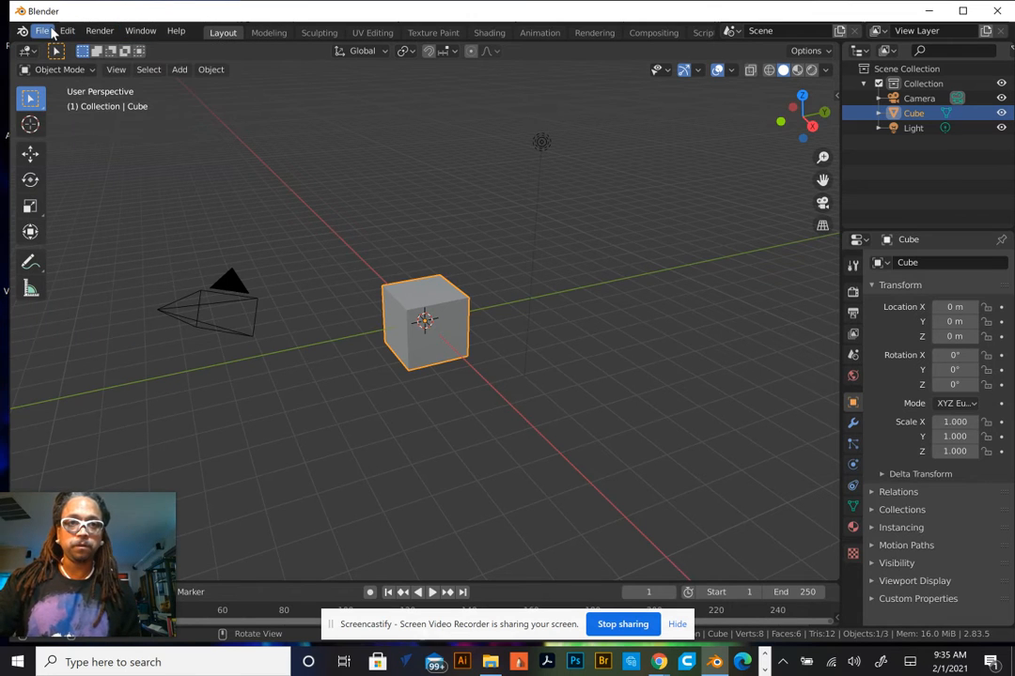
# Start a new General file
pyautogui.click(43, 34)
pyautogui.moveTo(62, 47)
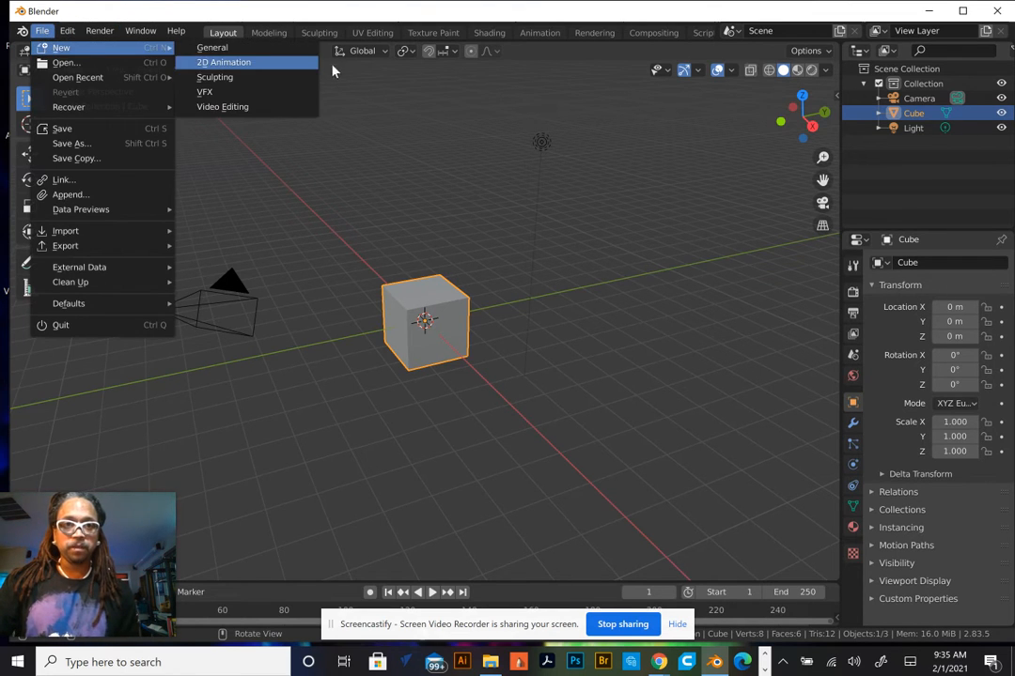
pyautogui.click(267, 53)
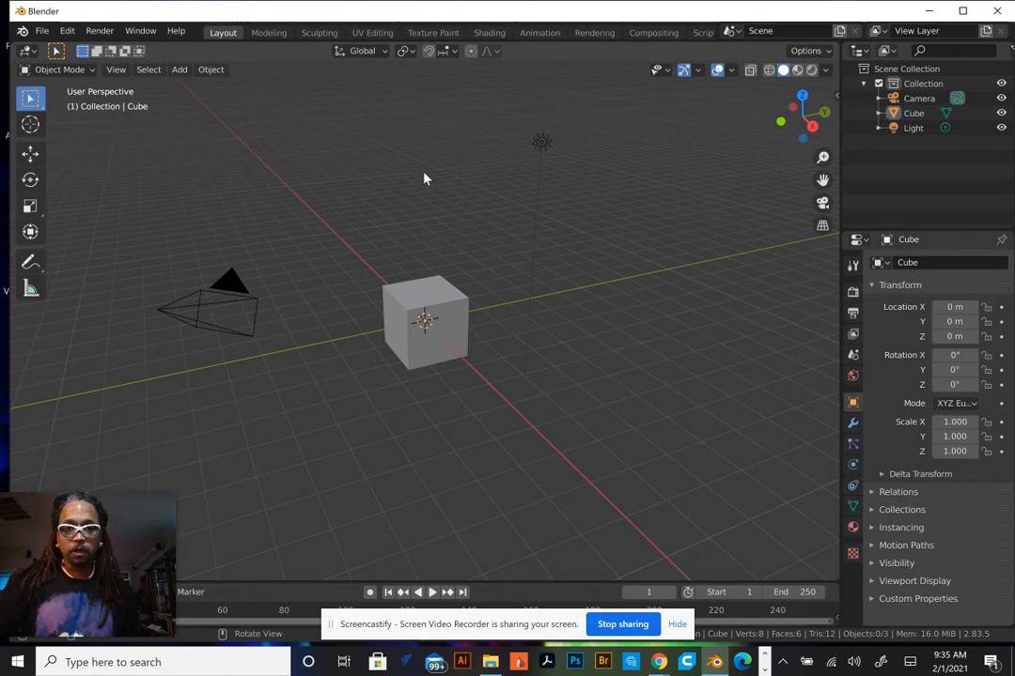
# Select the camera and delete it from the scene
pyautogui.click(240, 293)
pyautogui.rightClick(240, 293)
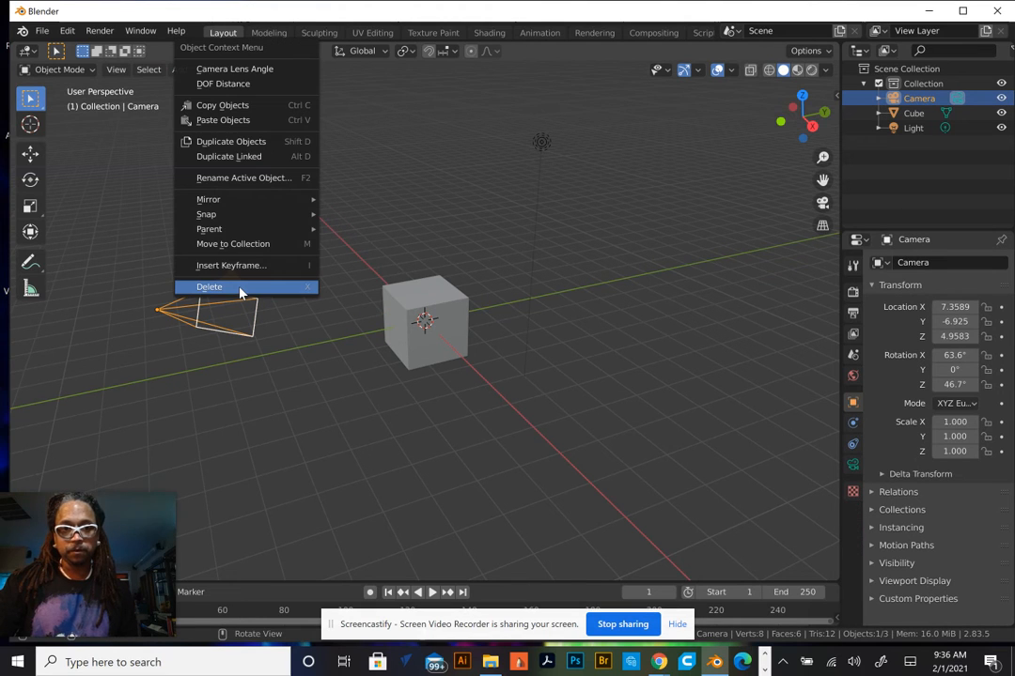
pyautogui.click(239, 291)
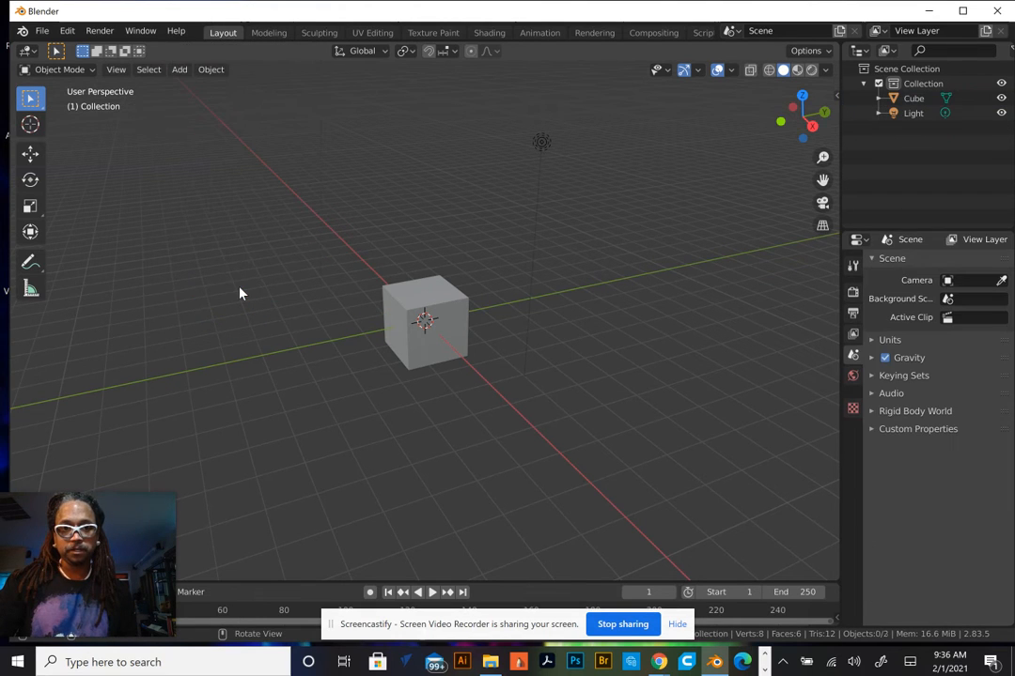
# Select the light and delete it from the scene
pyautogui.click(535, 145)
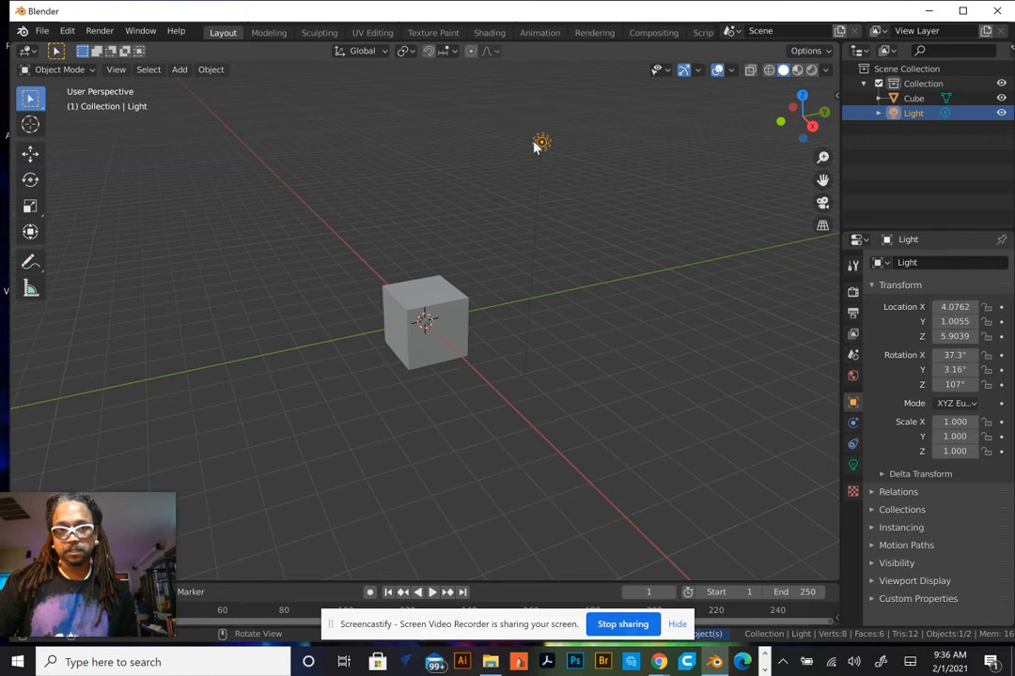
pyautogui.rightClick(535, 145)
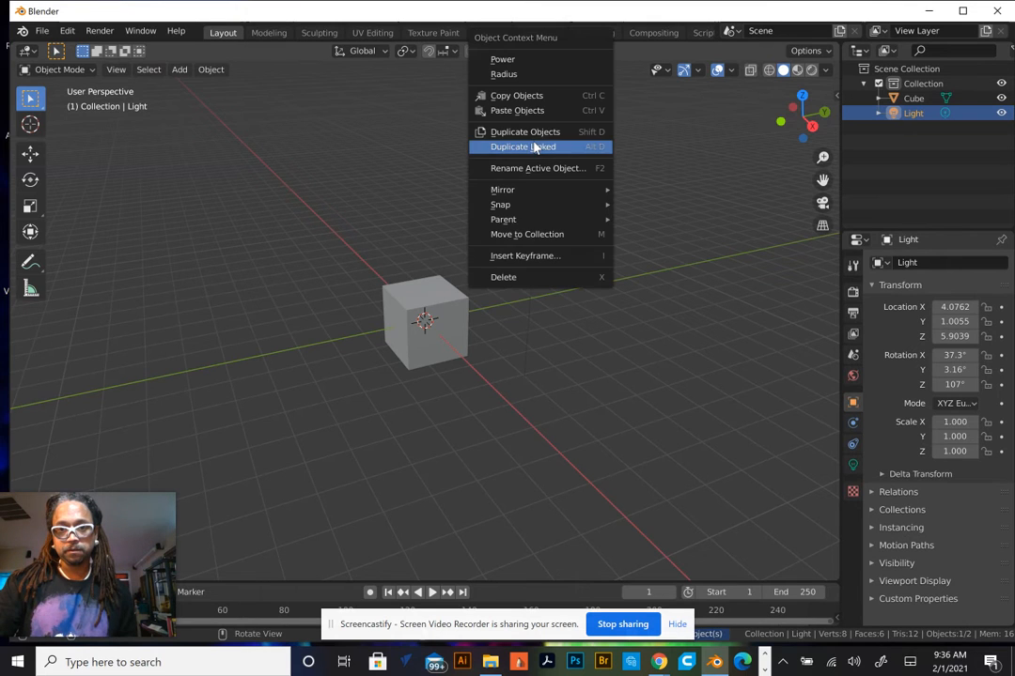
pyautogui.click(532, 278)
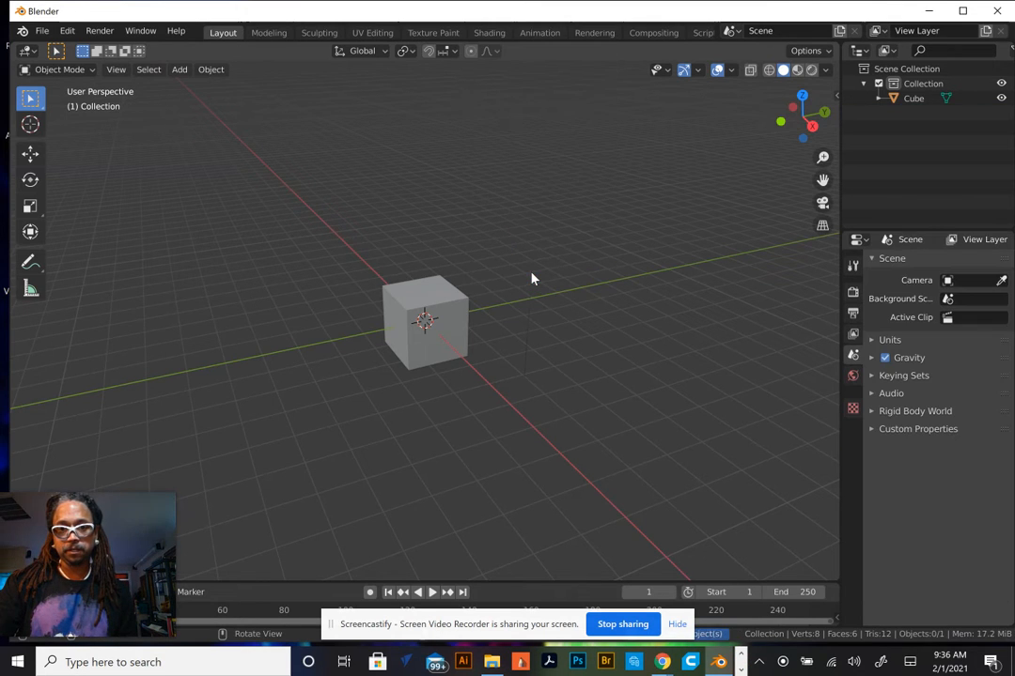
# Select the cube and switch it to Sculpt Mode
pyautogui.click(437, 292)
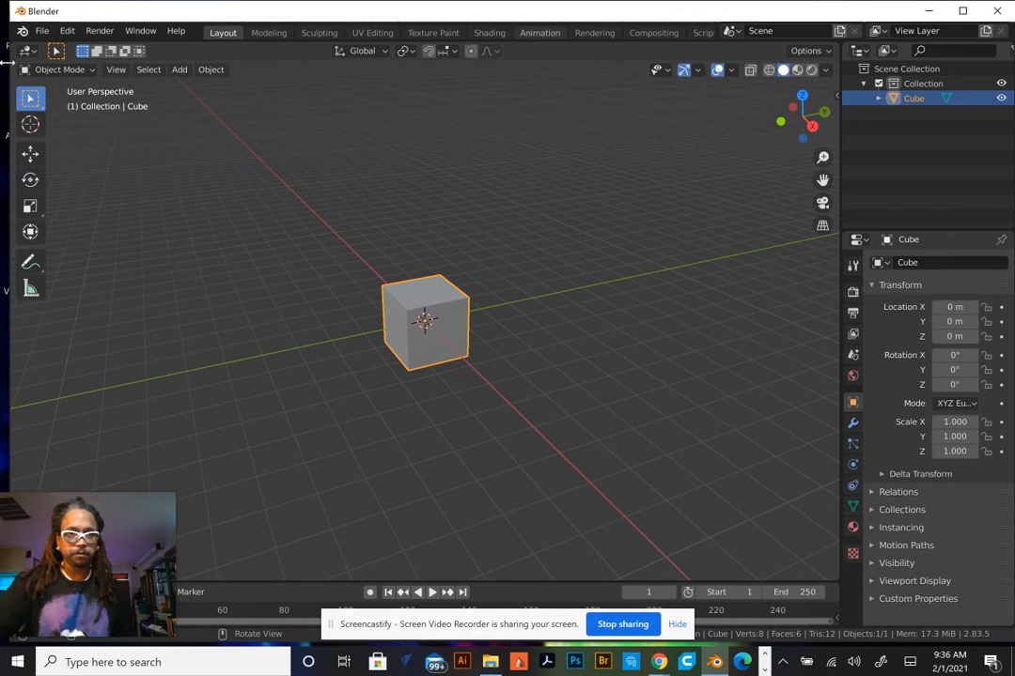
pyautogui.click(59, 70)
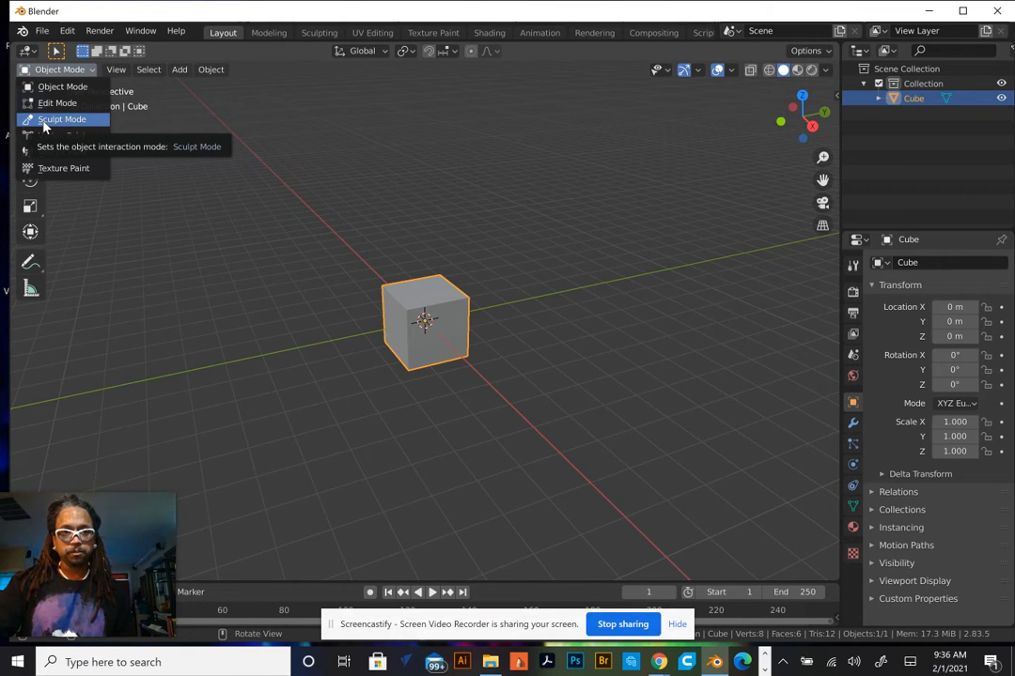
pyautogui.click(44, 119)
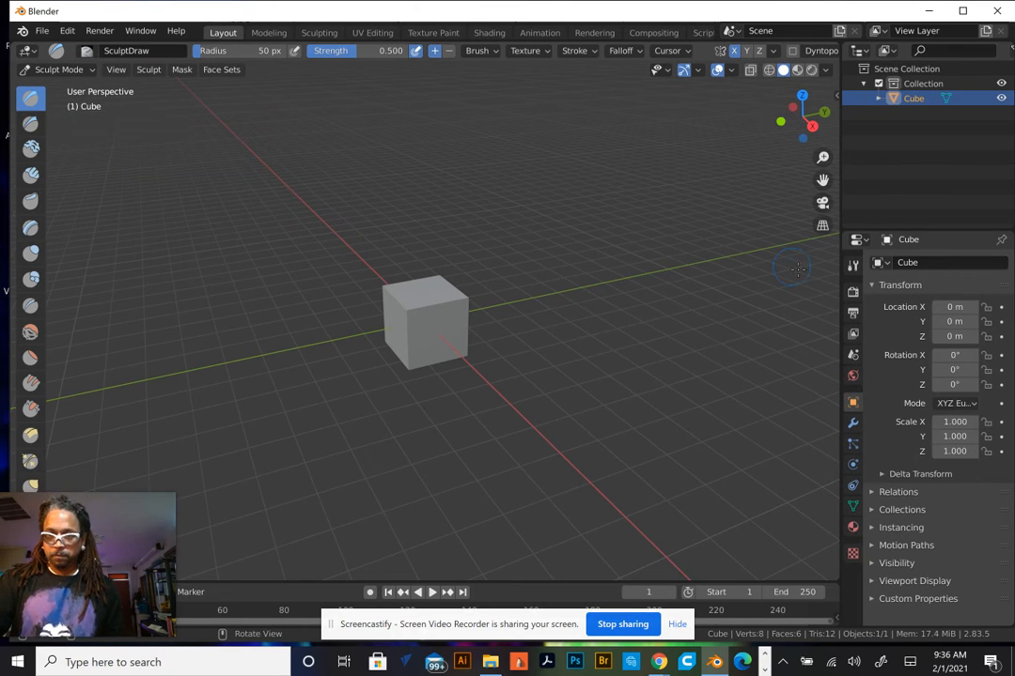
# Open the active tool's brush settings and enable Dyntopo, accepting the vertex data warning
pyautogui.click(849, 270)
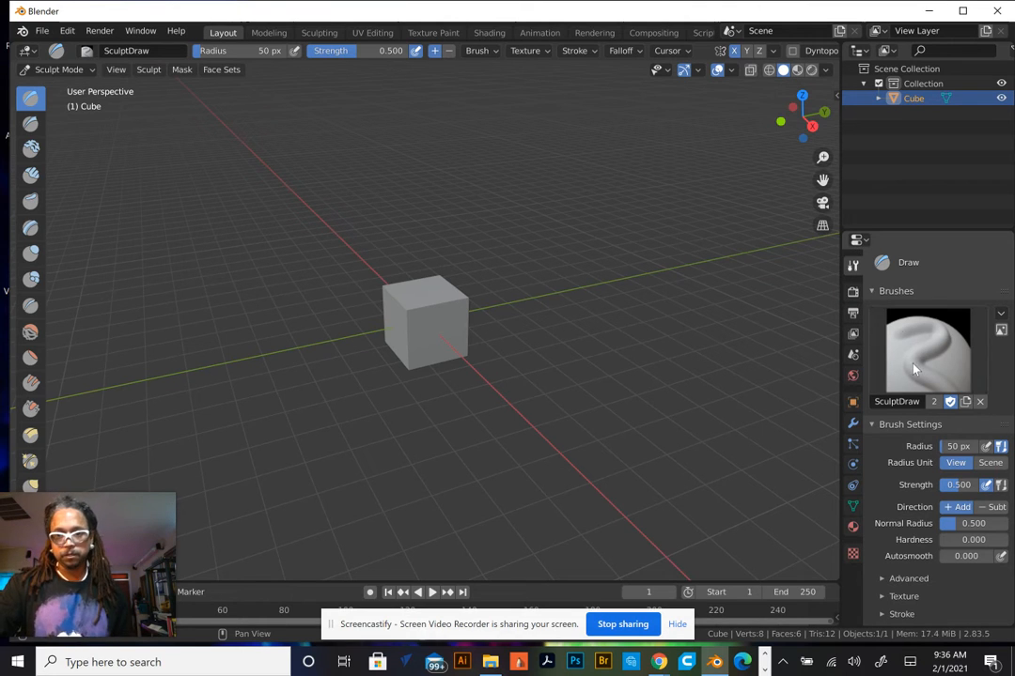
pyautogui.scroll(-2, 941, 397)
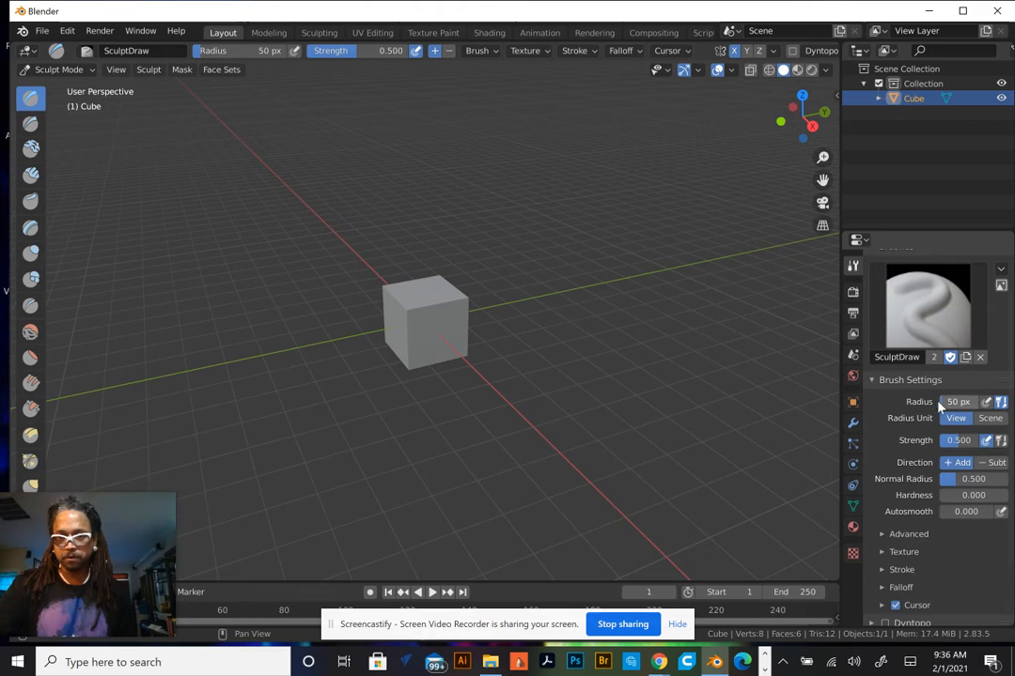
pyautogui.scroll(6, 431, 267)
pyautogui.scroll(2, 480, 276)
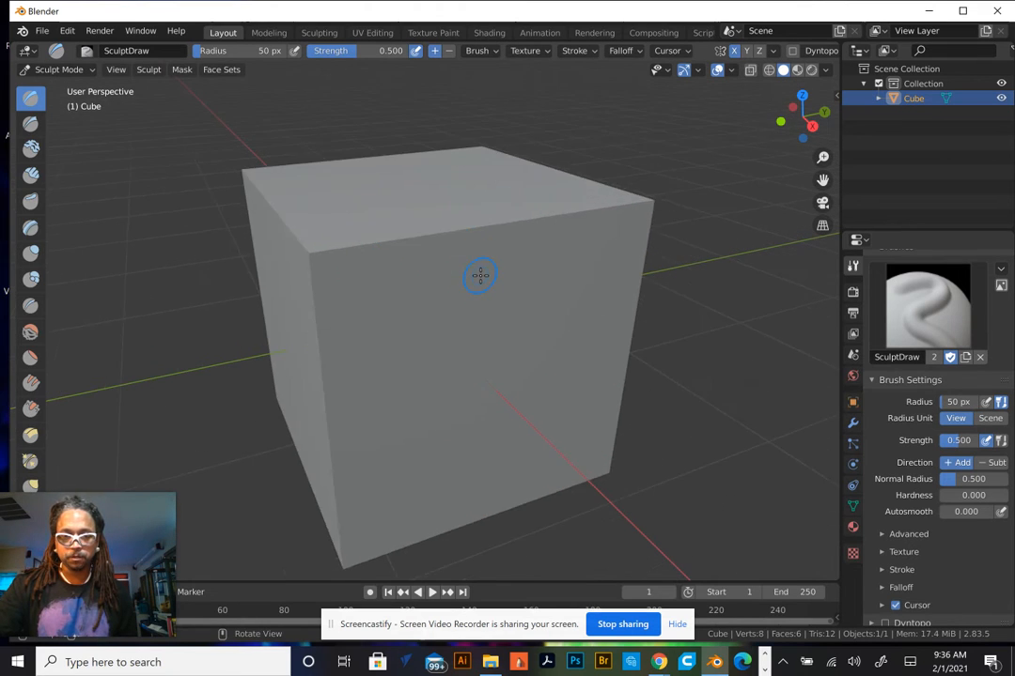
pyautogui.scroll(-2, 480, 275)
pyautogui.scroll(2, 483, 282)
pyautogui.scroll(-2, 489, 291)
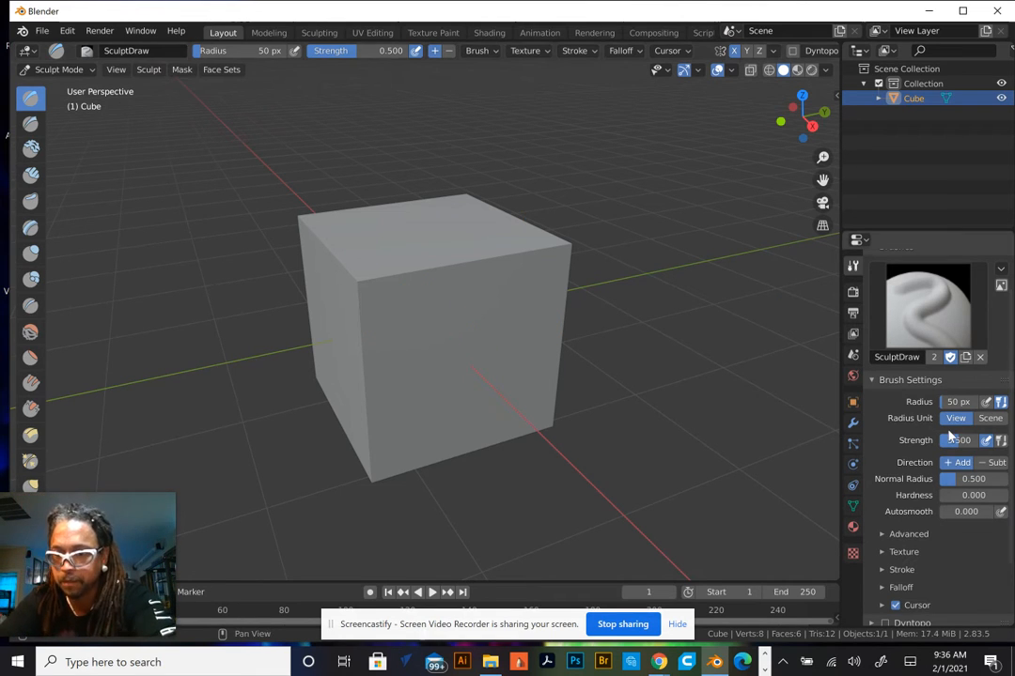
pyautogui.scroll(2, 947, 432)
pyautogui.scroll(-5, 949, 434)
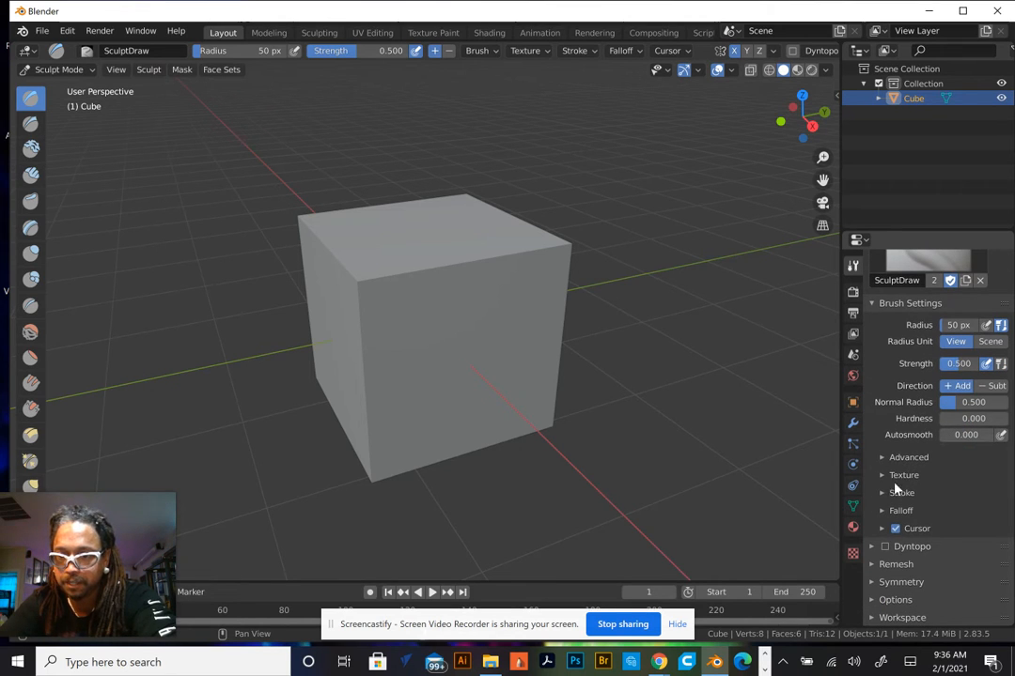
pyautogui.click(886, 547)
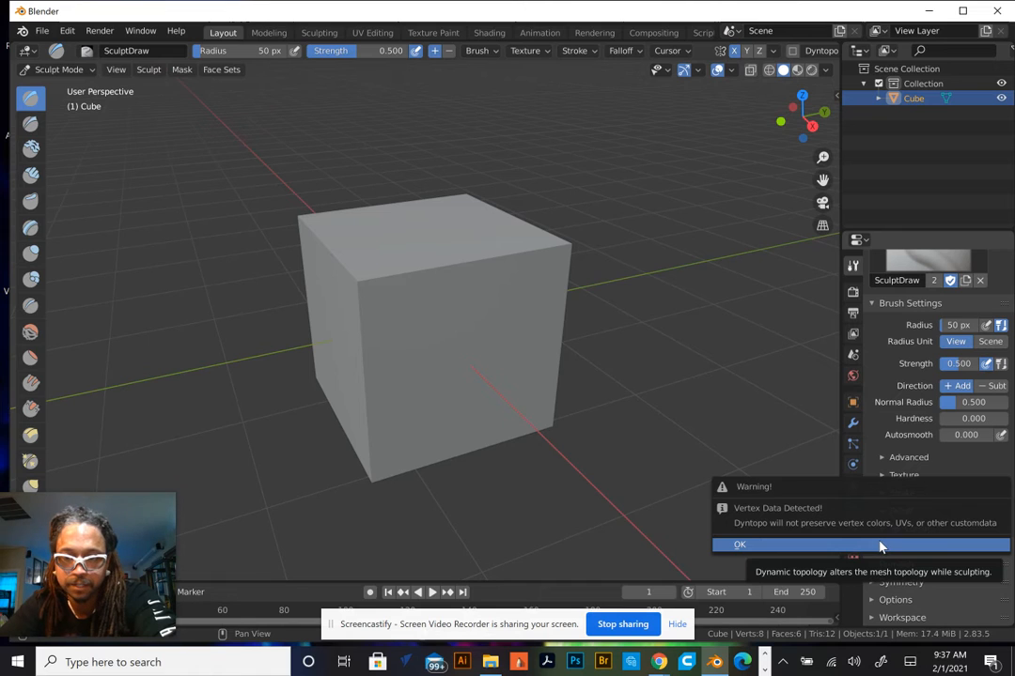
pyautogui.click(881, 547)
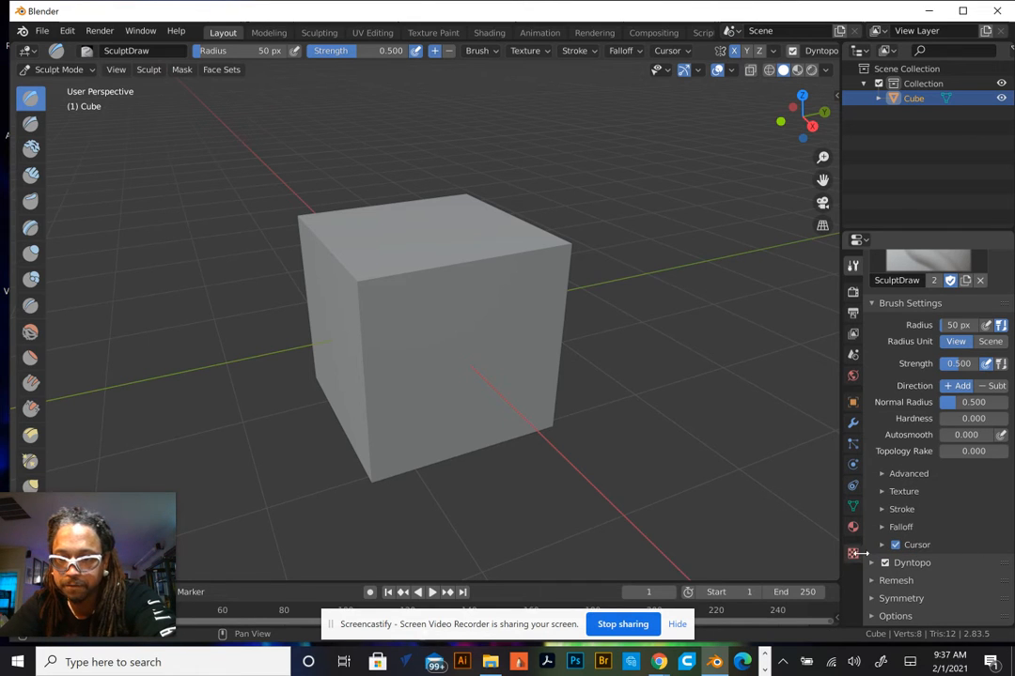
# Expand the Dyntopo options and set Detailing to Relative Detail
pyautogui.click(873, 563)
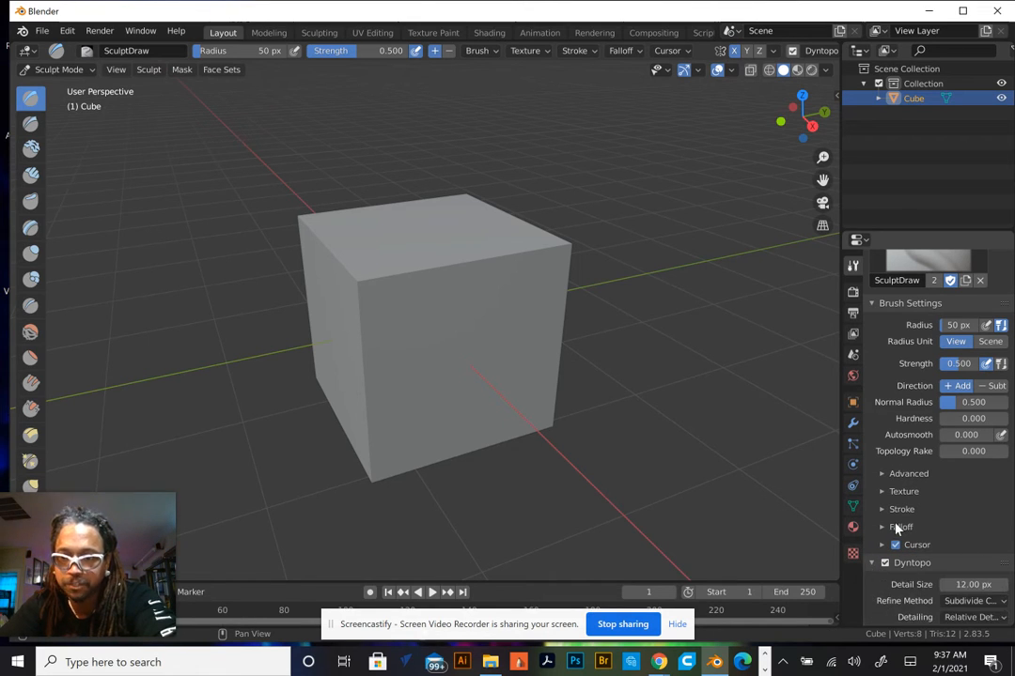
pyautogui.scroll(-3, 898, 531)
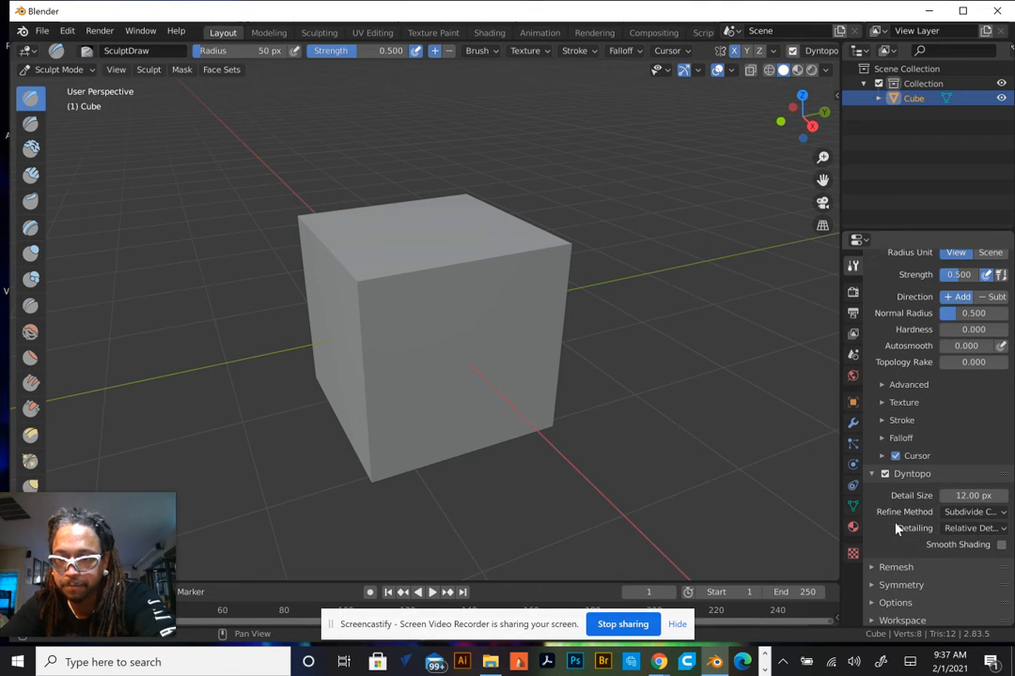
pyautogui.click(980, 527)
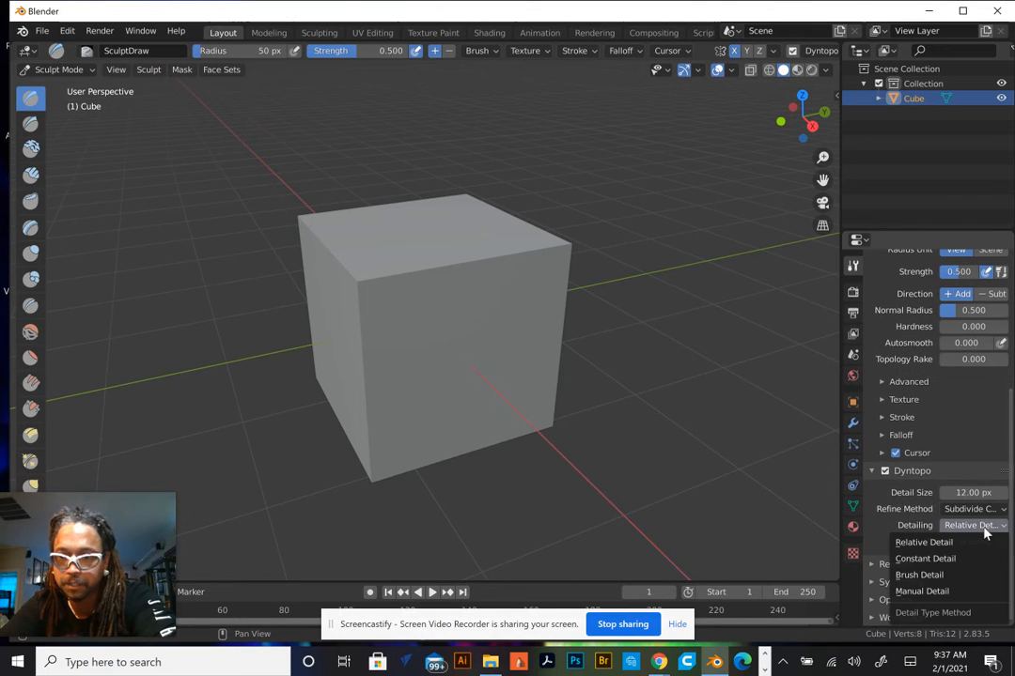
pyautogui.click(958, 543)
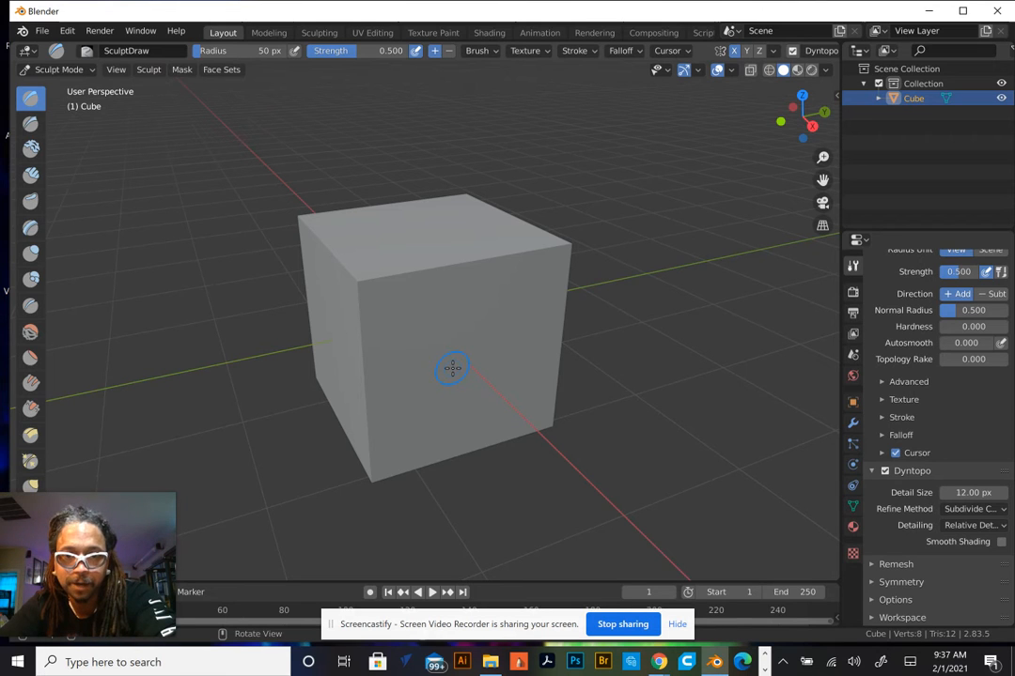
# Sculpt a spiral stroke on the cube's front face with the Draw brush
pyautogui.scroll(5, 452, 368)
pyautogui.scroll(-5, 451, 368)
pyautogui.scroll(5, 452, 369)
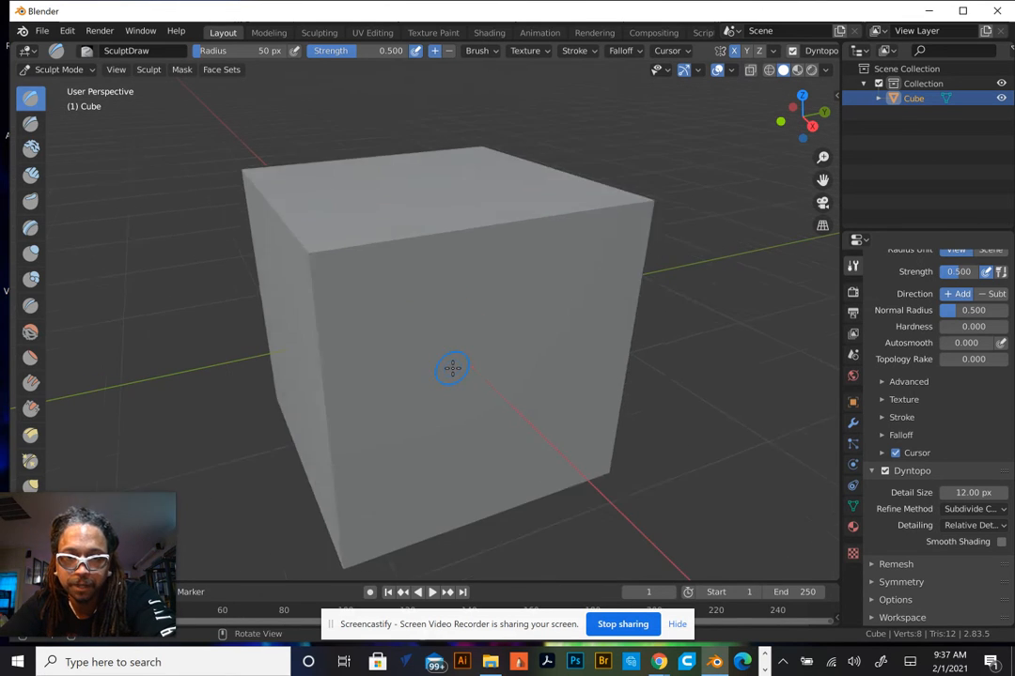
pyautogui.moveTo(469, 366)
pyautogui.mouseDown()
pyautogui.moveTo(516, 331)
pyautogui.moveTo(507, 403)
pyautogui.moveTo(424, 369)
pyautogui.moveTo(609, 337)
pyautogui.moveTo(491, 436)
pyautogui.mouseUp()
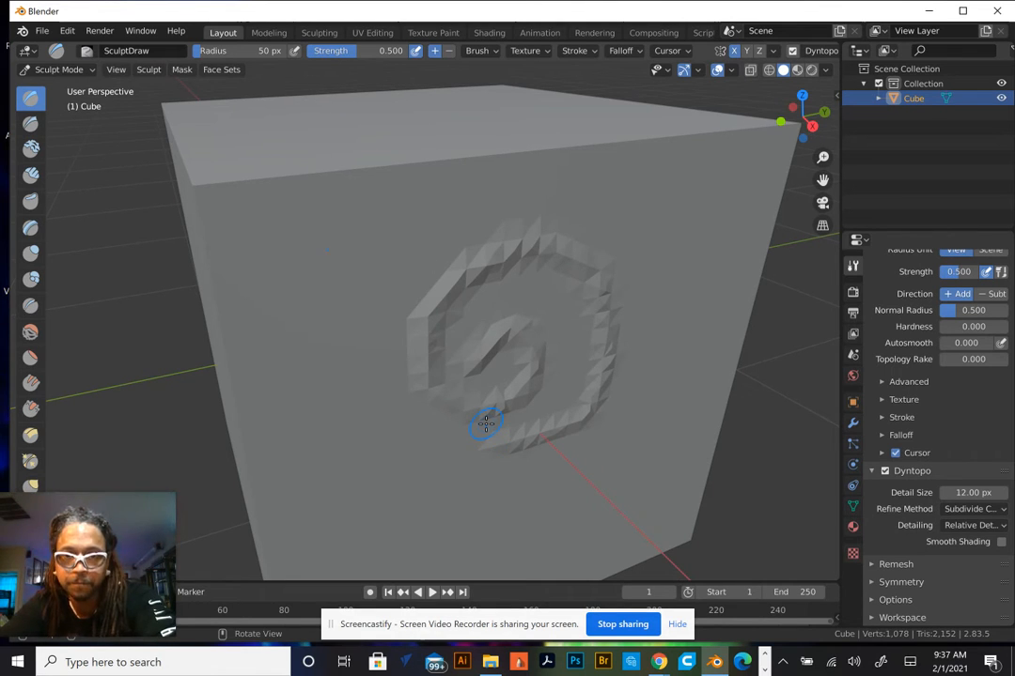
# Sculpt a long upward stroke across the cube's front face
pyautogui.scroll(3, 485, 424)
pyautogui.scroll(-8, 486, 423)
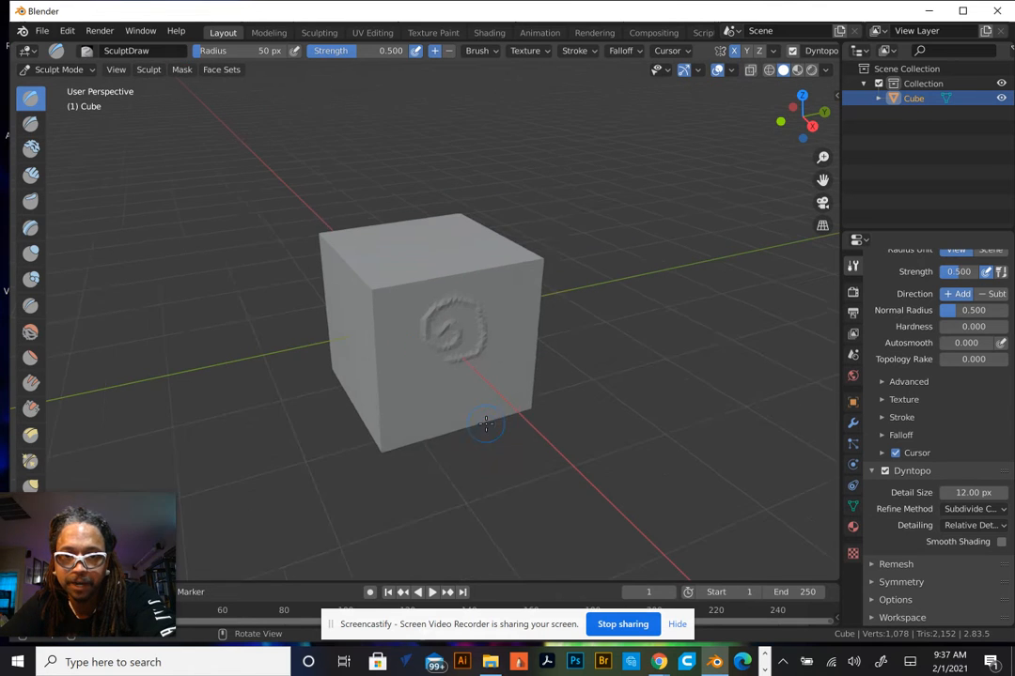
pyautogui.scroll(2, 486, 423)
pyautogui.moveTo(492, 415)
pyautogui.mouseDown()
pyautogui.moveTo(366, 310)
pyautogui.moveTo(583, 267)
pyautogui.moveTo(400, 395)
pyautogui.moveTo(319, 274)
pyautogui.moveTo(437, 220)
pyautogui.mouseUp()
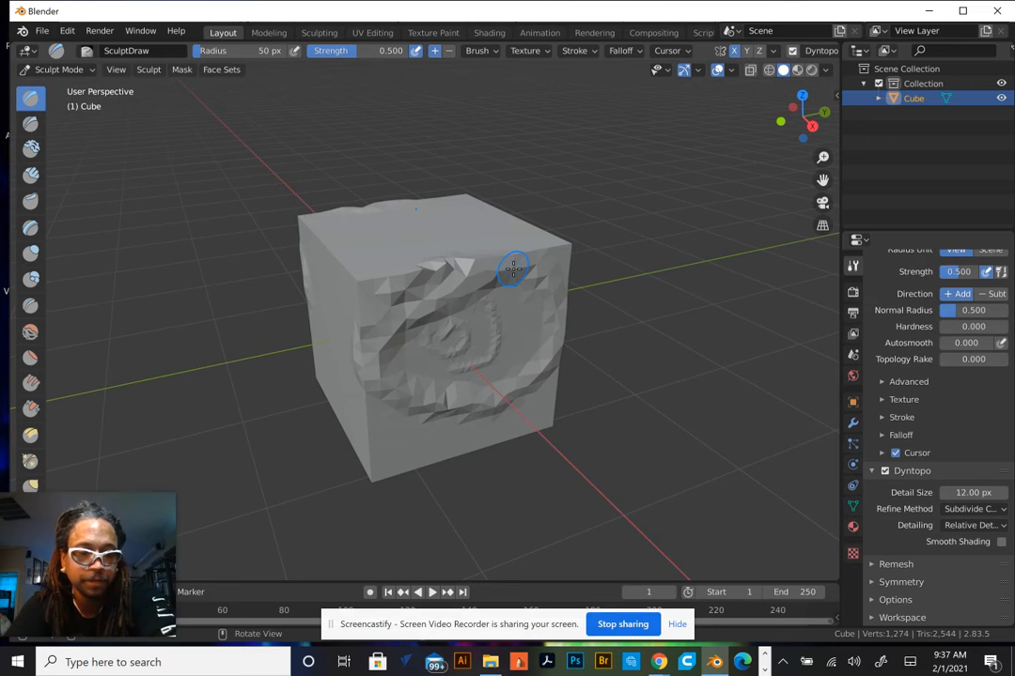
# Undo the sculpt strokes on the cube
pyautogui.hotkey('ctrl', 'z')
pyautogui.hotkey('ctrl', 'z')
pyautogui.hotkey('ctrl', 'z')
pyautogui.hotkey('ctrl', 'z')
pyautogui.hotkey('ctrl', 'z')
pyautogui.hotkey('ctrl', 'z')
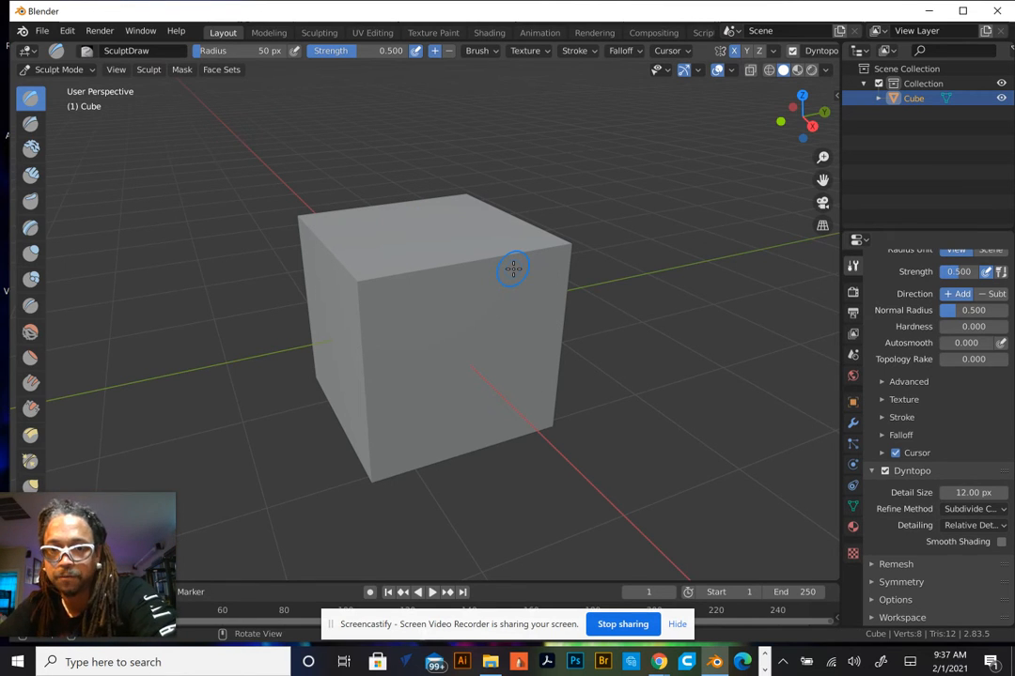
# Set the brush radius to 238 px
pyautogui.scroll(-2, 479, 317)
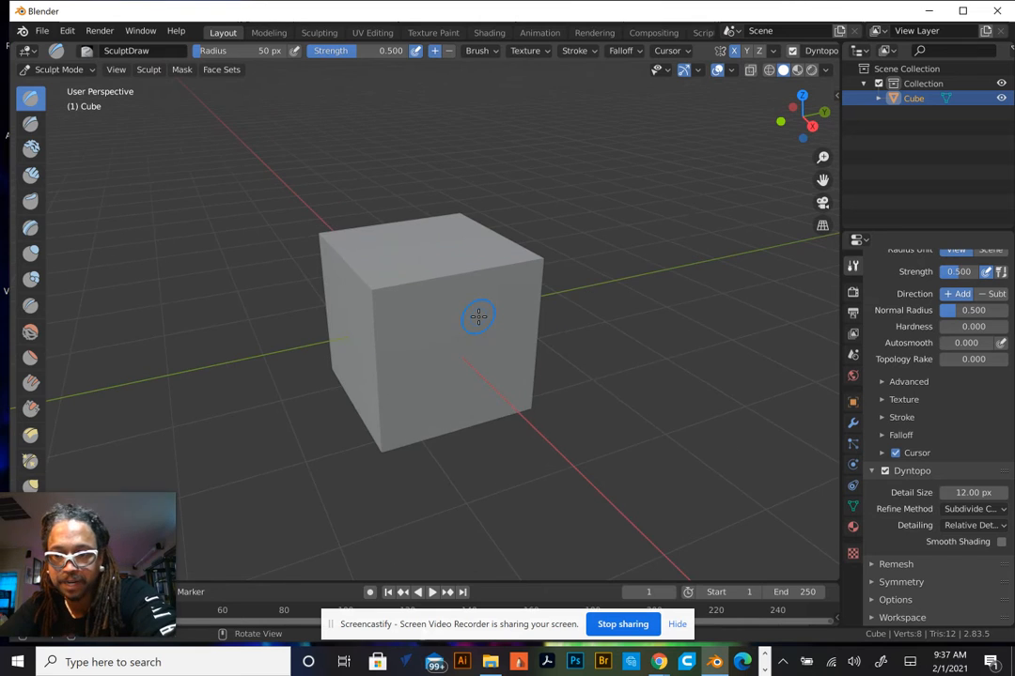
pyautogui.scroll(4, 478, 317)
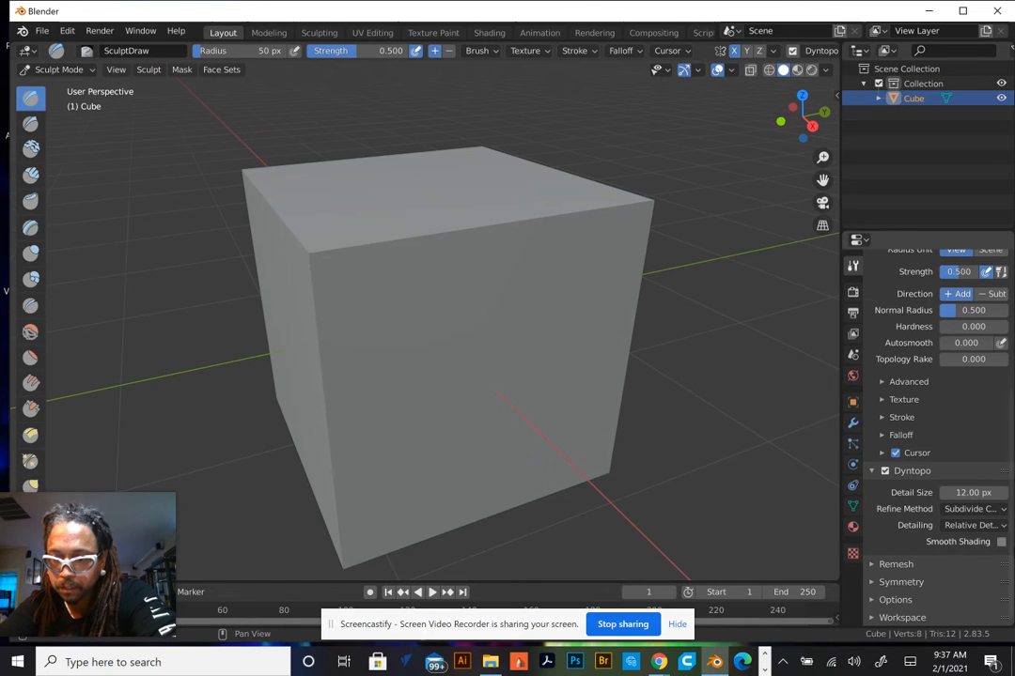
pyautogui.scroll(2, 956, 532)
pyautogui.scroll(-2, 956, 532)
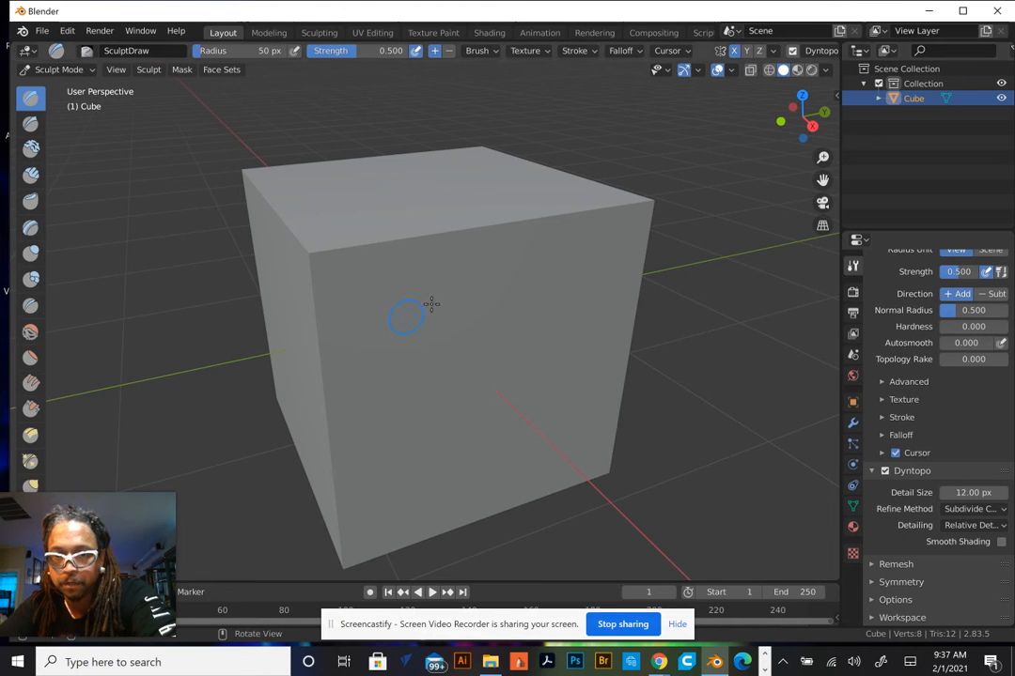
pyautogui.scroll(3, 925, 282)
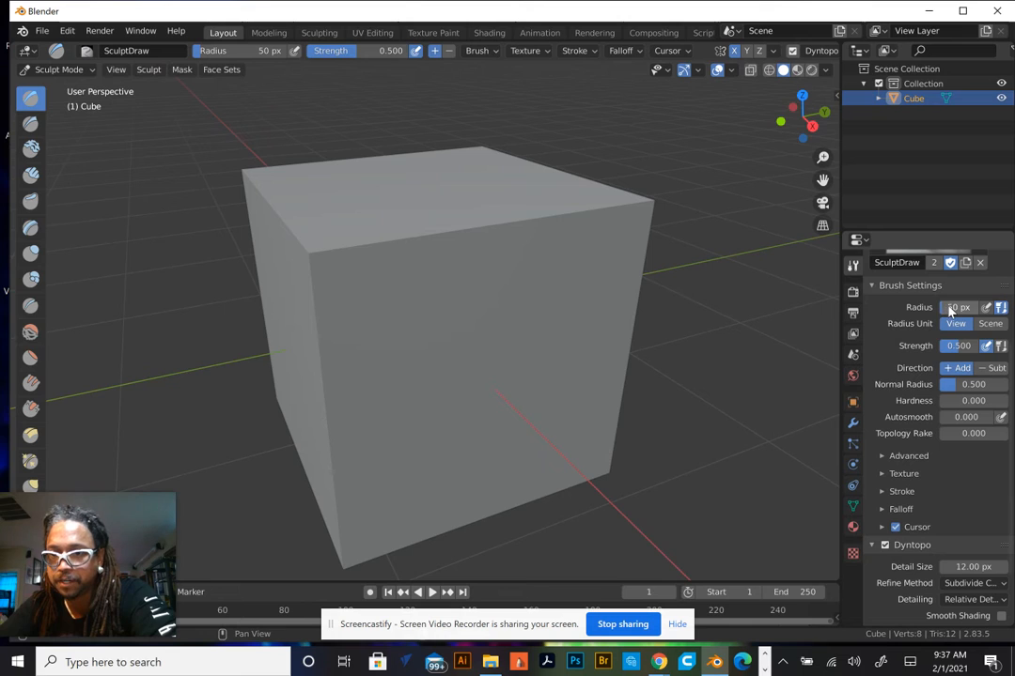
pyautogui.click(949, 307)
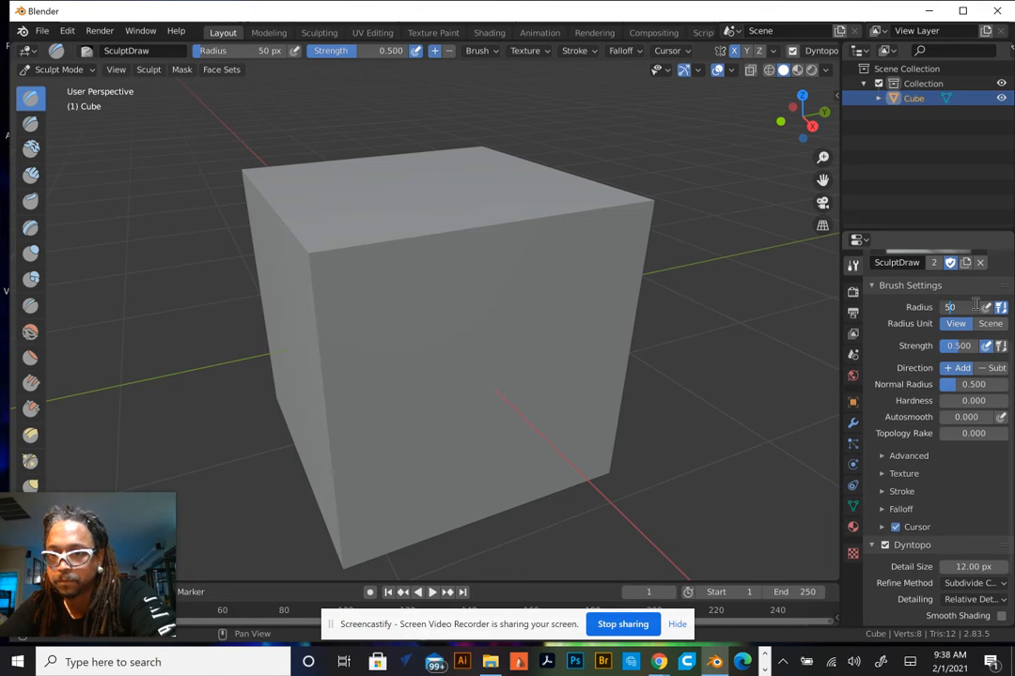
pyautogui.moveTo(958, 308); pyautogui.dragTo(924, 307)
pyautogui.click(924, 307)
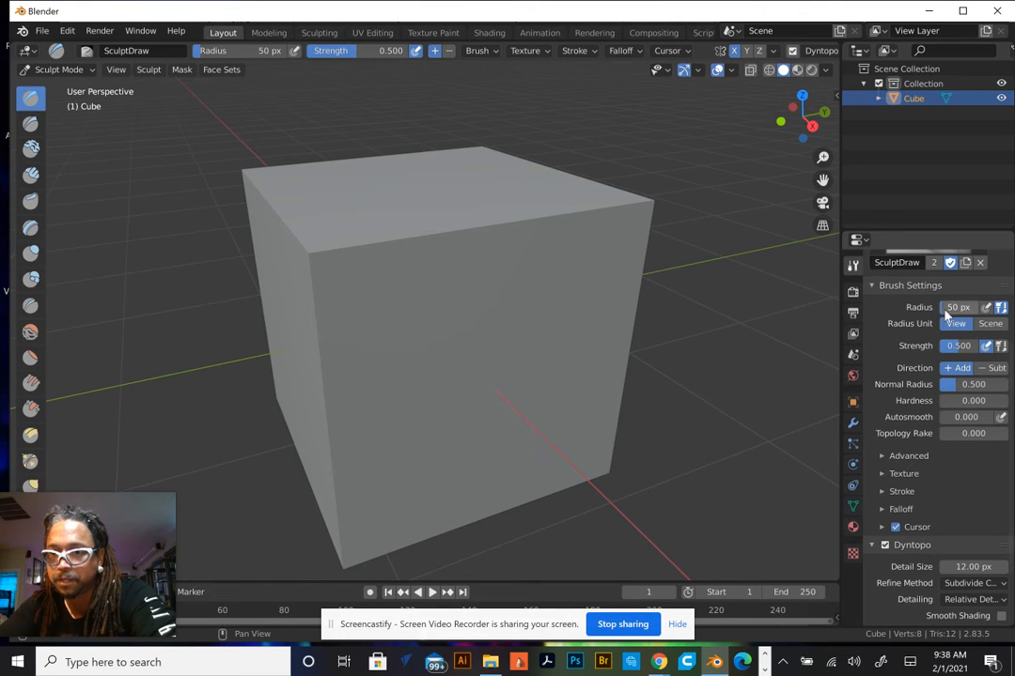
pyautogui.moveTo(968, 308)
pyautogui.mouseDown()
pyautogui.moveTo(986, 299)
pyautogui.moveTo(971, 297)
pyautogui.mouseUp()
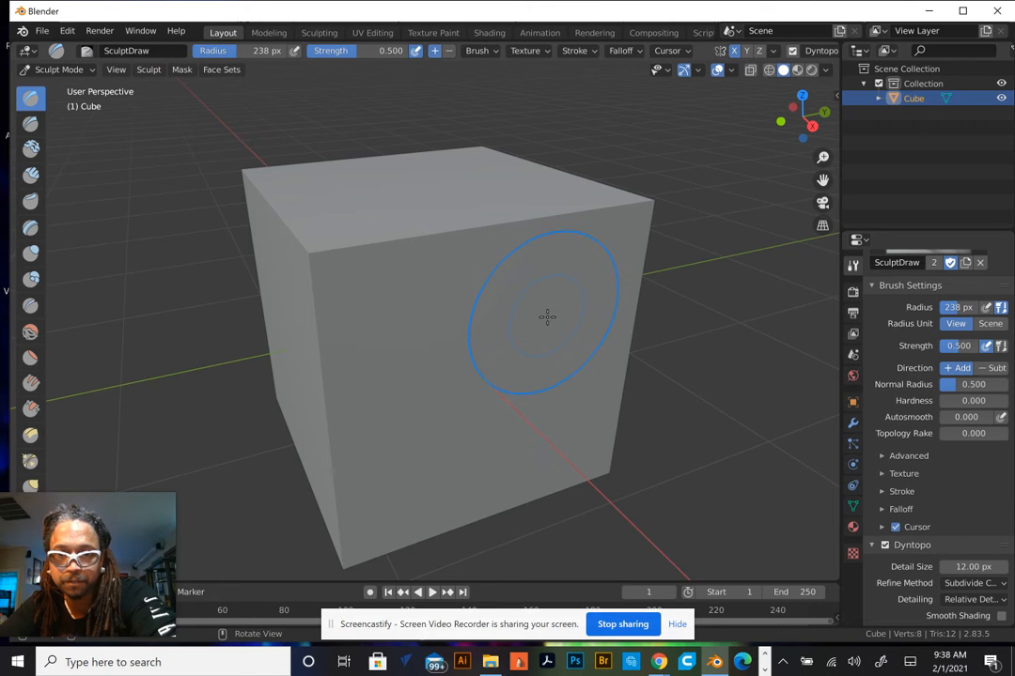
# Sculpt a short leftward stroke across the cube's front face with the enlarged brush
pyautogui.moveTo(547, 316)
pyautogui.mouseDown()
pyautogui.moveTo(492, 374)
pyautogui.moveTo(480, 233)
pyautogui.moveTo(591, 301)
pyautogui.moveTo(491, 387)
pyautogui.moveTo(412, 281)
pyautogui.moveTo(441, 319)
pyautogui.moveTo(375, 329)
pyautogui.moveTo(521, 323)
pyautogui.moveTo(441, 249)
pyautogui.moveTo(503, 290)
pyautogui.moveTo(480, 322)
pyautogui.mouseUp()
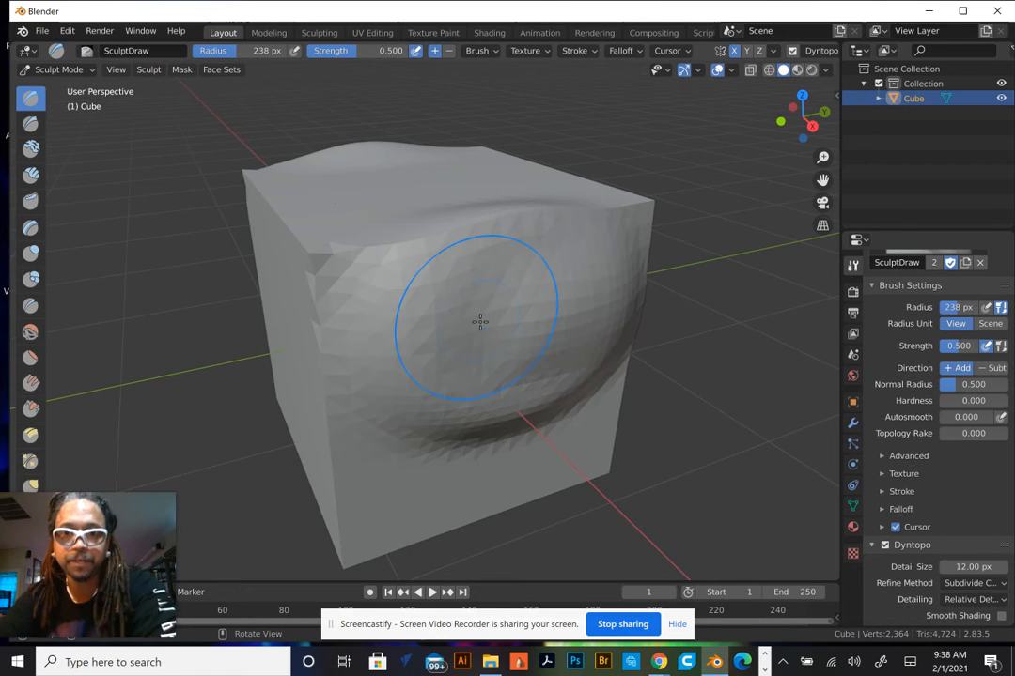
pyautogui.scroll(5, 480, 322)
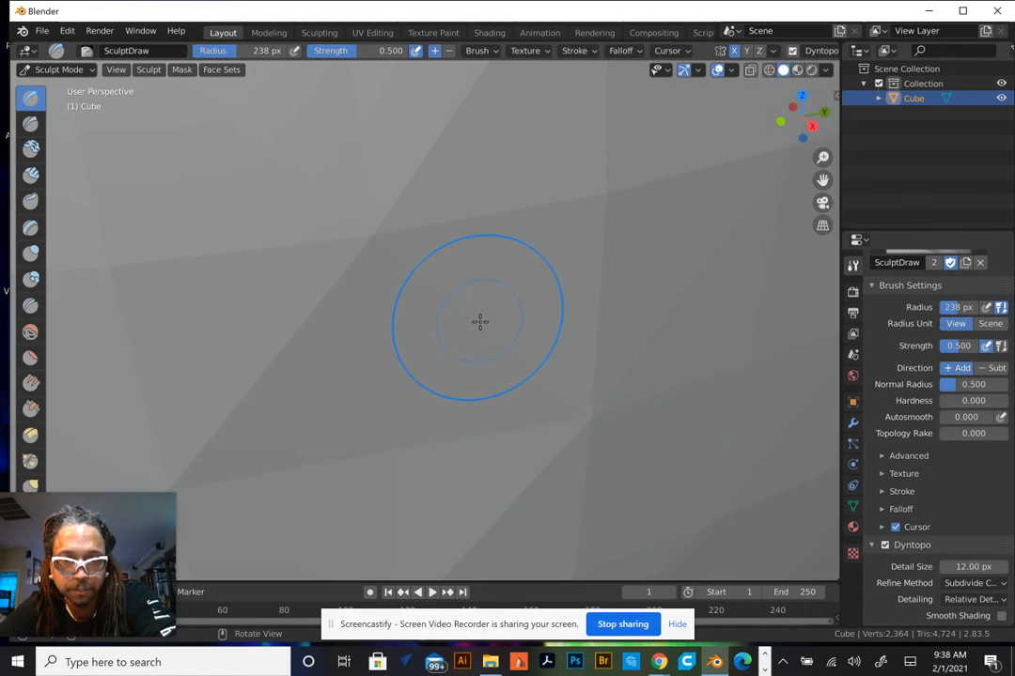
# Undo the last few sculpt strokes on the cube
pyautogui.scroll(-7, 489, 321)
pyautogui.hotkey('ctrl', 'z')
pyautogui.hotkey('ctrl', 'z')
pyautogui.hotkey('ctrl', 'z')
pyautogui.hotkey('ctrl', 'z')
pyautogui.hotkey('ctrl', 'z')
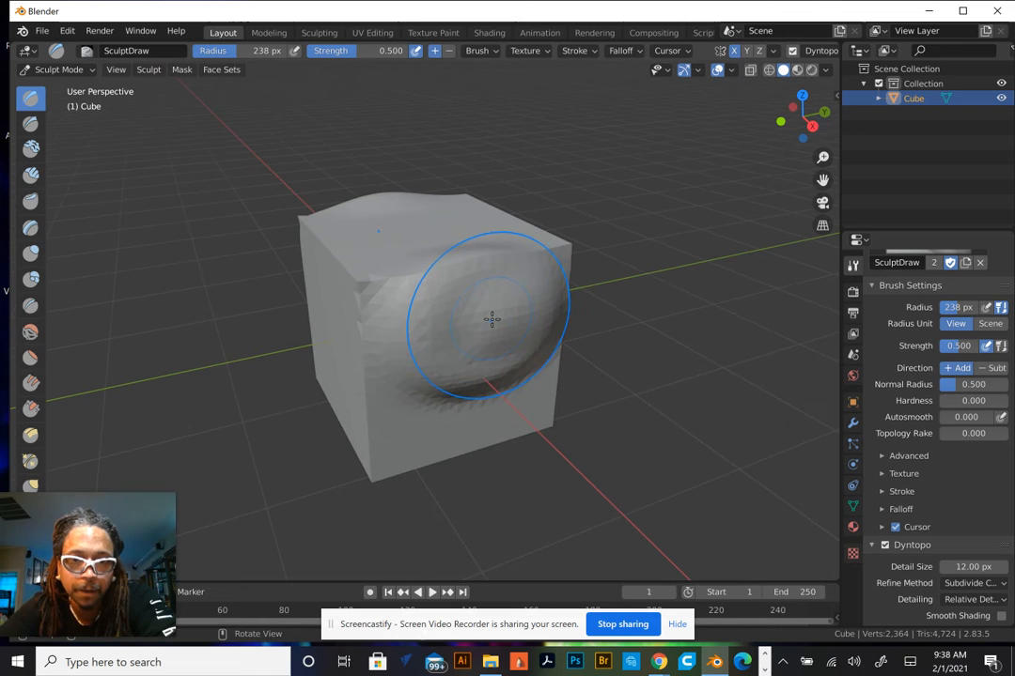
pyautogui.hotkey('ctrl', 'z')
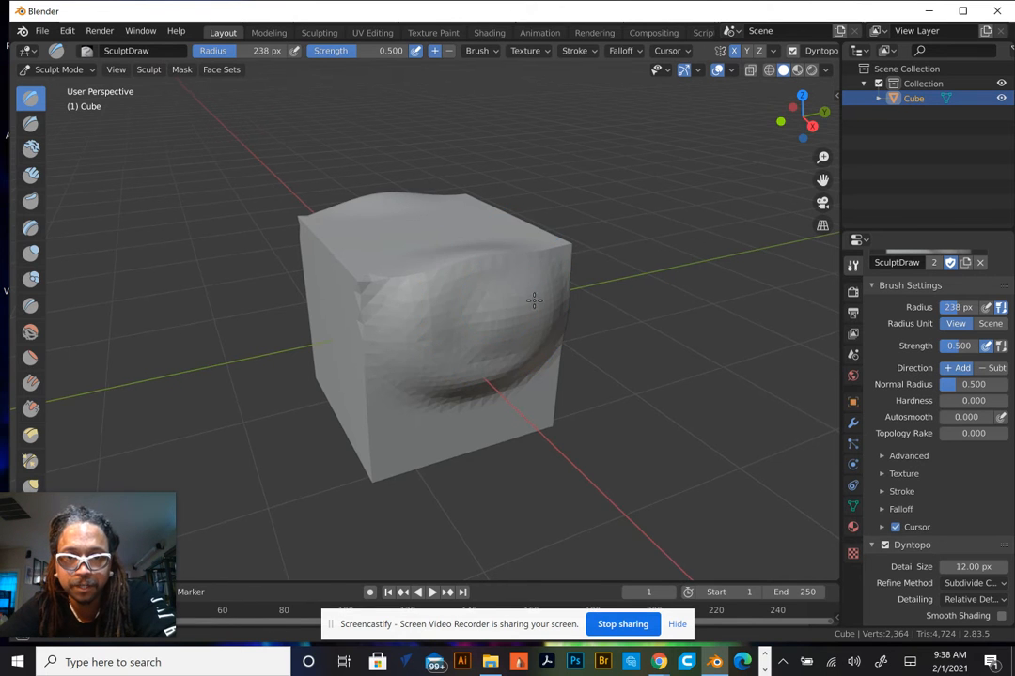
# Open the Symmetry settings and enable mirroring on Y and Z in addition to X
pyautogui.moveTo(535, 299)
pyautogui.mouseDown(button='middle')
pyautogui.moveTo(526, 301)
pyautogui.moveTo(549, 302)
pyautogui.moveTo(385, 300)
pyautogui.moveTo(498, 281)
pyautogui.moveTo(484, 280)
pyautogui.mouseUp(button='middle')
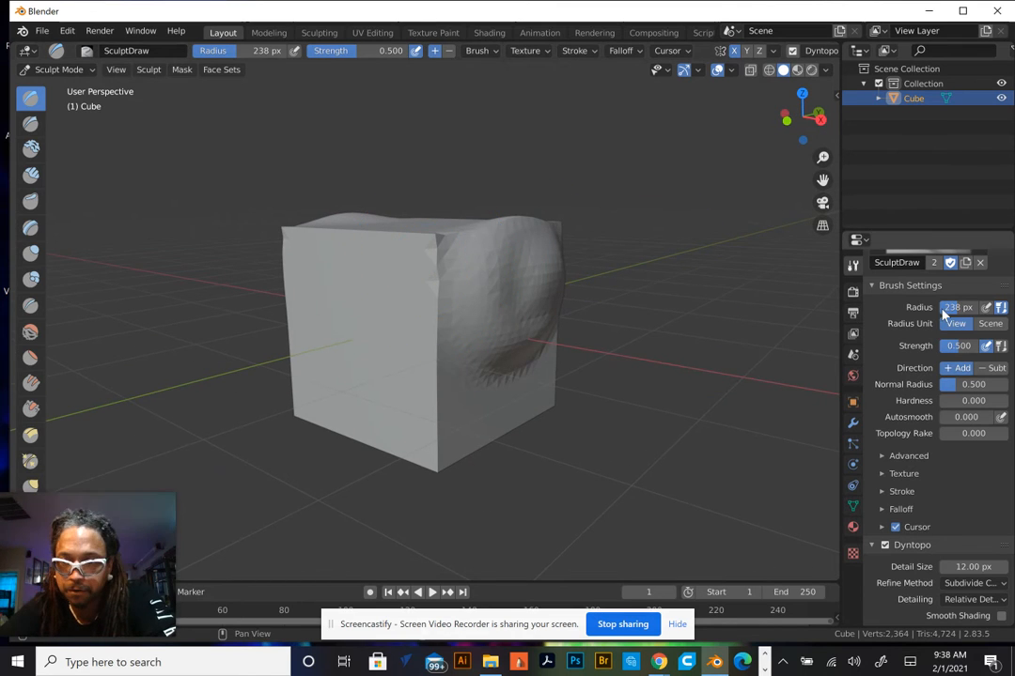
pyautogui.scroll(2, 930, 336)
pyautogui.scroll(-3, 951, 341)
pyautogui.scroll(-2, 949, 343)
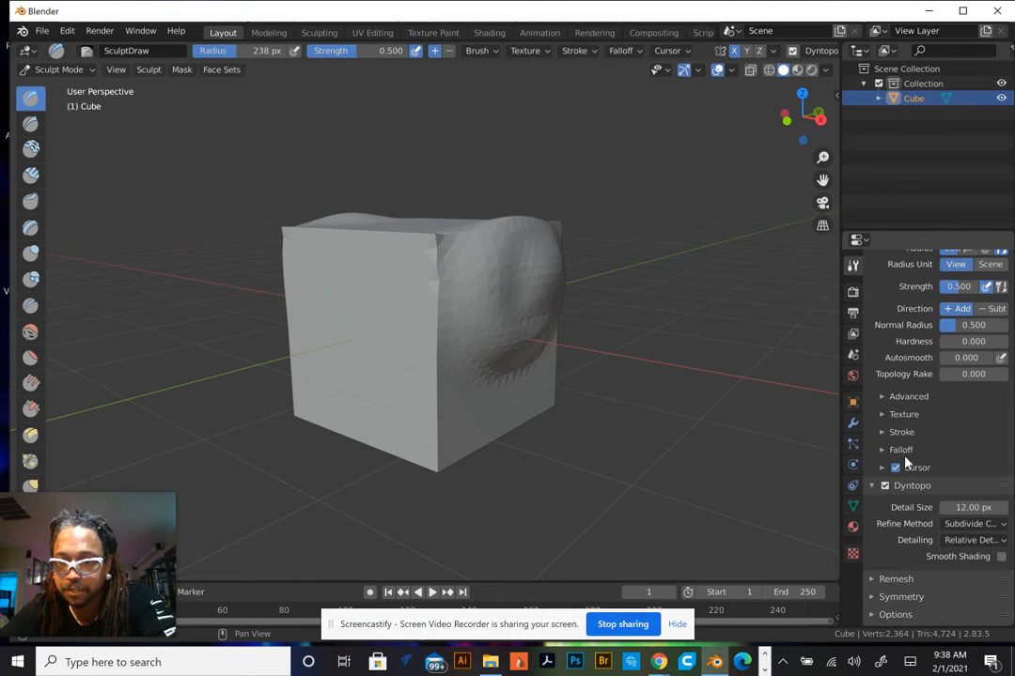
pyautogui.click(871, 486)
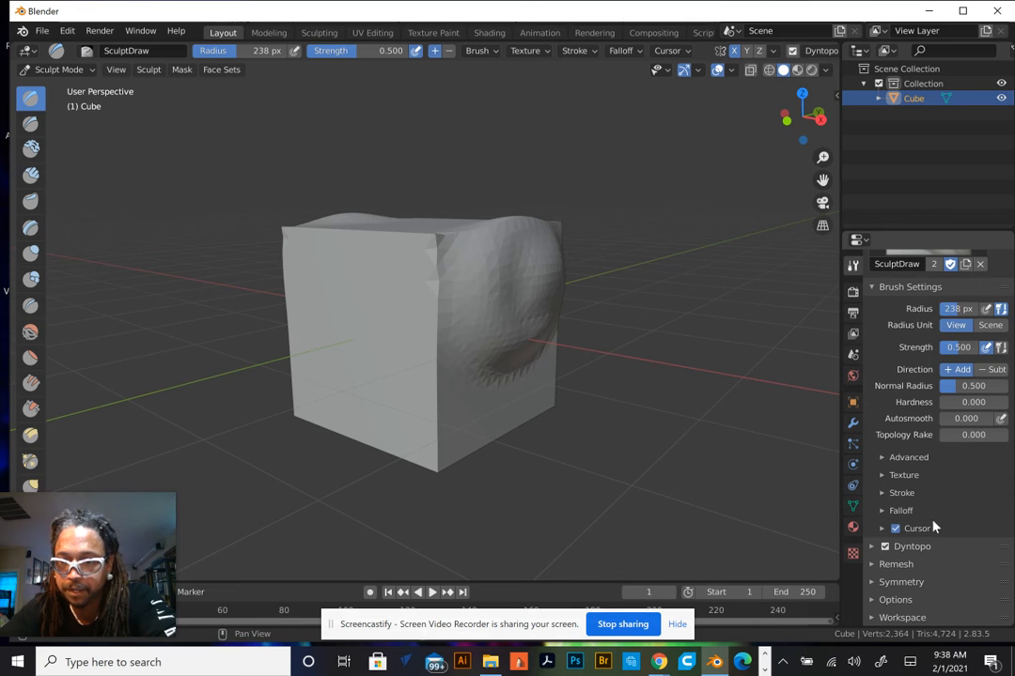
pyautogui.click(873, 288)
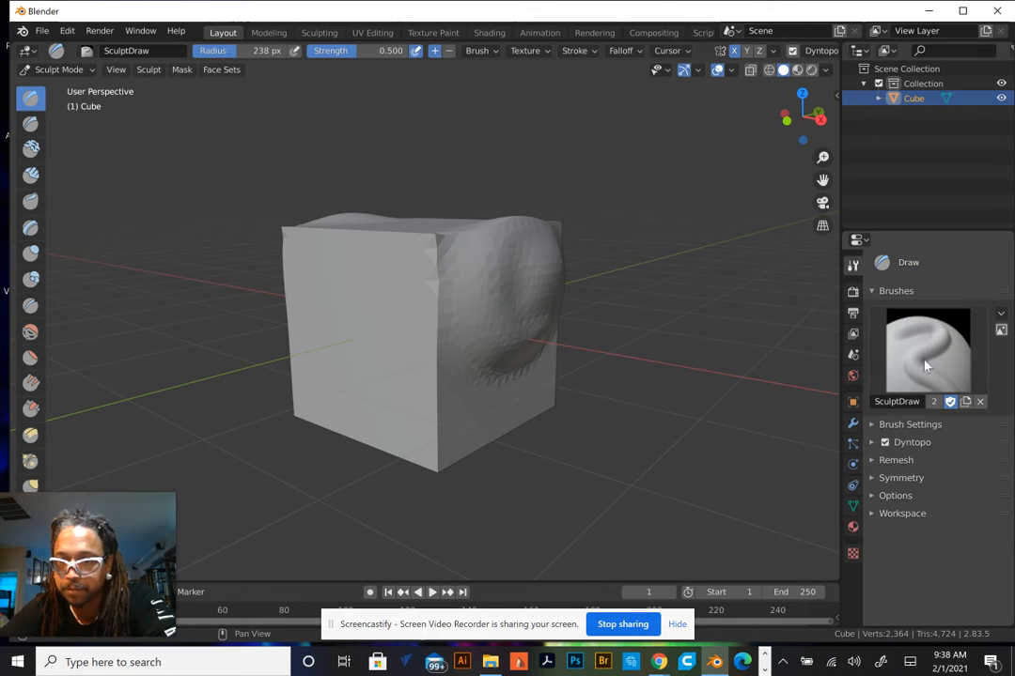
pyautogui.click(871, 479)
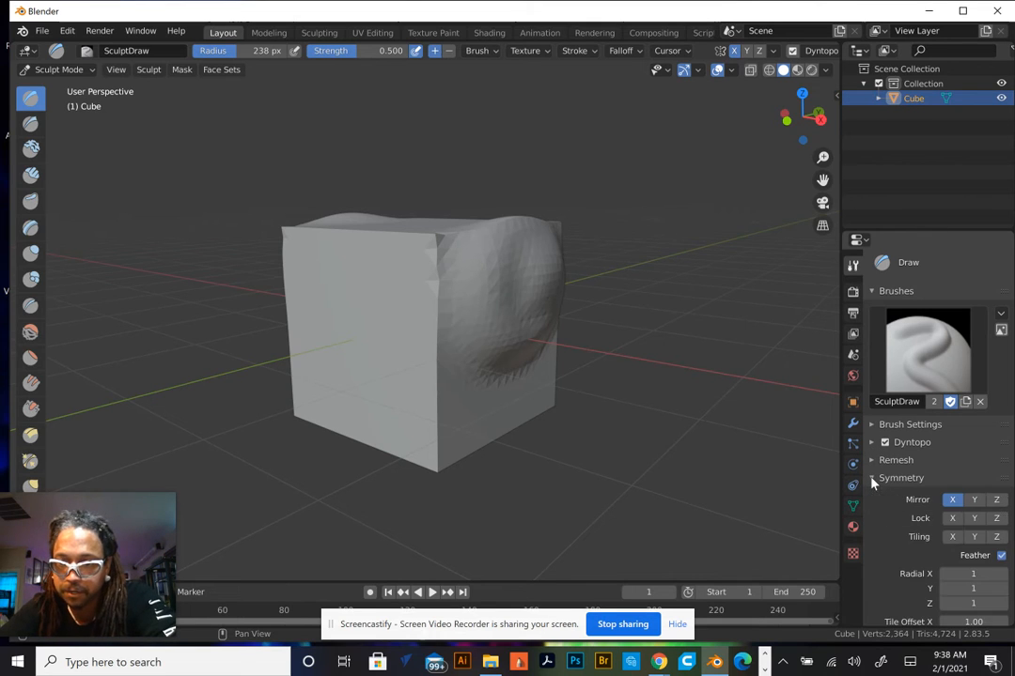
pyautogui.click(974, 500)
pyautogui.click(996, 499)
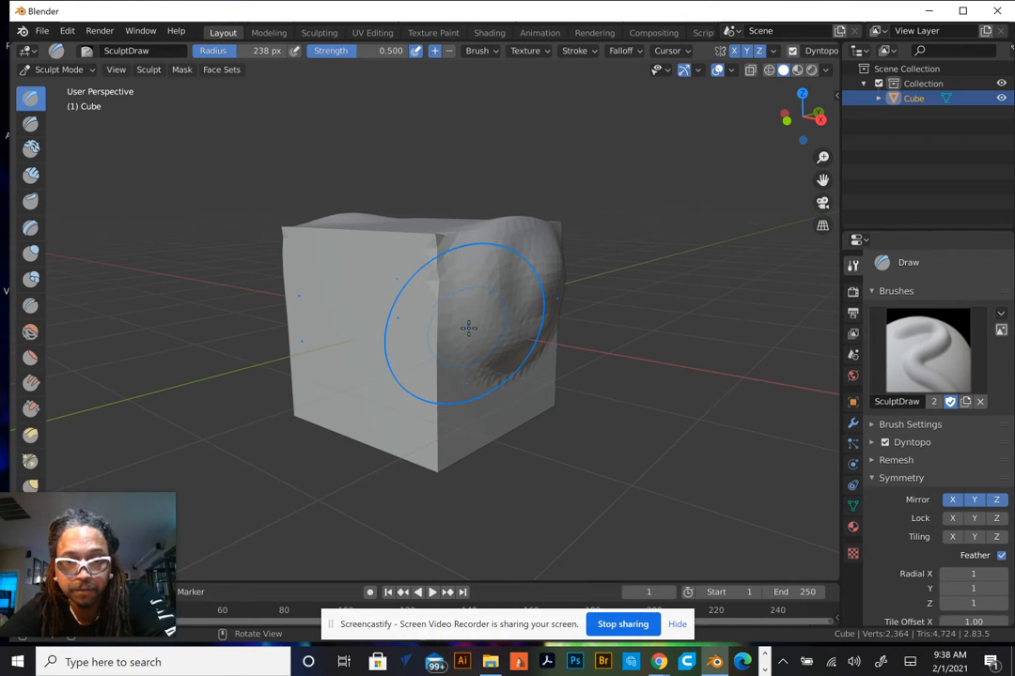
# Sculpt mirrored strokes across the cube's front and top faces with X, Y and Z symmetry
pyautogui.moveTo(469, 332)
pyautogui.mouseDown(button='middle')
pyautogui.moveTo(456, 332)
pyautogui.moveTo(529, 326)
pyautogui.moveTo(533, 416)
pyautogui.moveTo(539, 335)
pyautogui.moveTo(539, 351)
pyautogui.moveTo(456, 403)
pyautogui.moveTo(344, 373)
pyautogui.moveTo(336, 325)
pyautogui.moveTo(408, 304)
pyautogui.moveTo(648, 313)
pyautogui.moveTo(554, 341)
pyautogui.moveTo(189, 332)
pyautogui.mouseUp(button='middle')
pyautogui.moveTo(123, 323)
pyautogui.mouseDown(button='middle')
pyautogui.moveTo(184, 295)
pyautogui.moveTo(340, 308)
pyautogui.moveTo(390, 358)
pyautogui.moveTo(557, 335)
pyautogui.moveTo(541, 320)
pyautogui.moveTo(551, 304)
pyautogui.moveTo(551, 331)
pyautogui.moveTo(509, 349)
pyautogui.moveTo(508, 360)
pyautogui.mouseUp(button='middle')
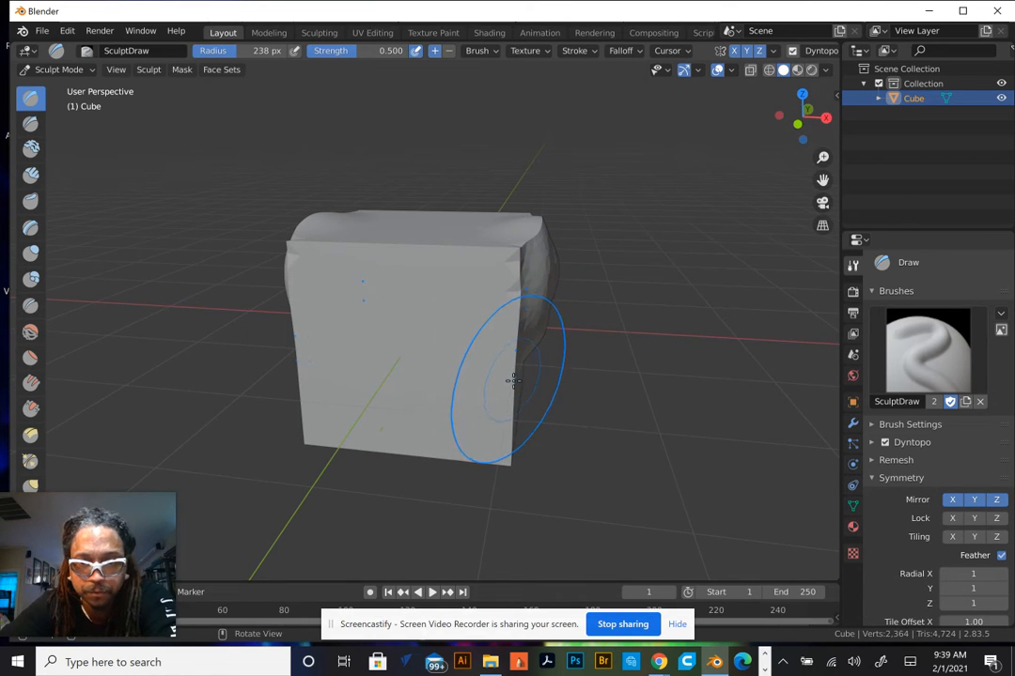
pyautogui.moveTo(511, 363)
pyautogui.mouseDown()
pyautogui.moveTo(420, 381)
pyautogui.moveTo(457, 366)
pyautogui.moveTo(478, 315)
pyautogui.moveTo(433, 247)
pyautogui.moveTo(417, 166)
pyautogui.moveTo(357, 202)
pyautogui.moveTo(370, 222)
pyautogui.moveTo(428, 209)
pyautogui.mouseUp()
pyautogui.moveTo(427, 208); pyautogui.dragTo(312, 202, button='middle')
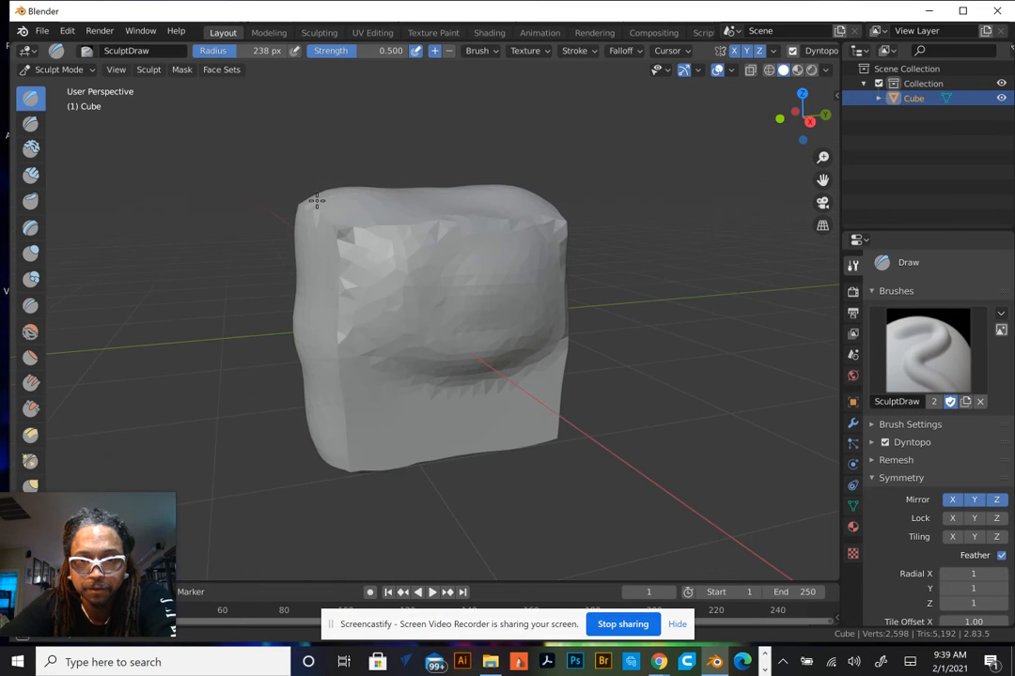
pyautogui.moveTo(414, 166)
pyautogui.mouseDown()
pyautogui.moveTo(424, 206)
pyautogui.moveTo(381, 233)
pyautogui.moveTo(366, 179)
pyautogui.moveTo(537, 227)
pyautogui.moveTo(427, 328)
pyautogui.mouseUp()
pyautogui.moveTo(427, 327)
pyautogui.mouseDown(button='middle')
pyautogui.moveTo(536, 371)
pyautogui.moveTo(386, 344)
pyautogui.moveTo(252, 338)
pyautogui.moveTo(270, 340)
pyautogui.mouseUp(button='middle')
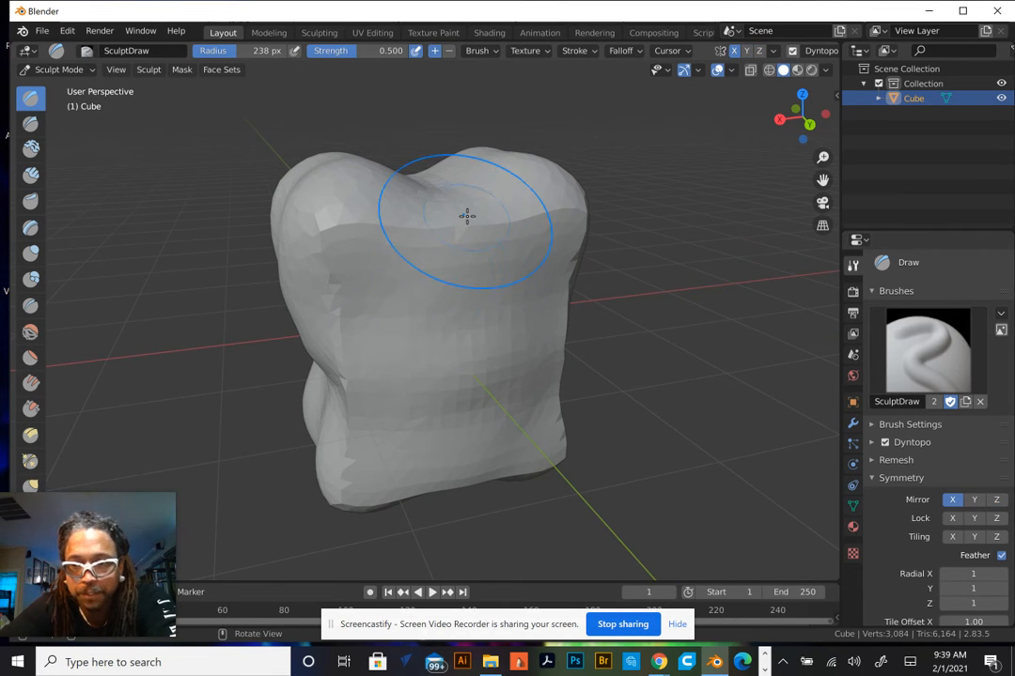
# Sculpt strokes across the top of the mesh to round its upper edges
pyautogui.moveTo(455, 215)
pyautogui.mouseDown(button='middle')
pyautogui.moveTo(425, 233)
pyautogui.moveTo(397, 219)
pyautogui.moveTo(395, 202)
pyautogui.mouseUp(button='middle')
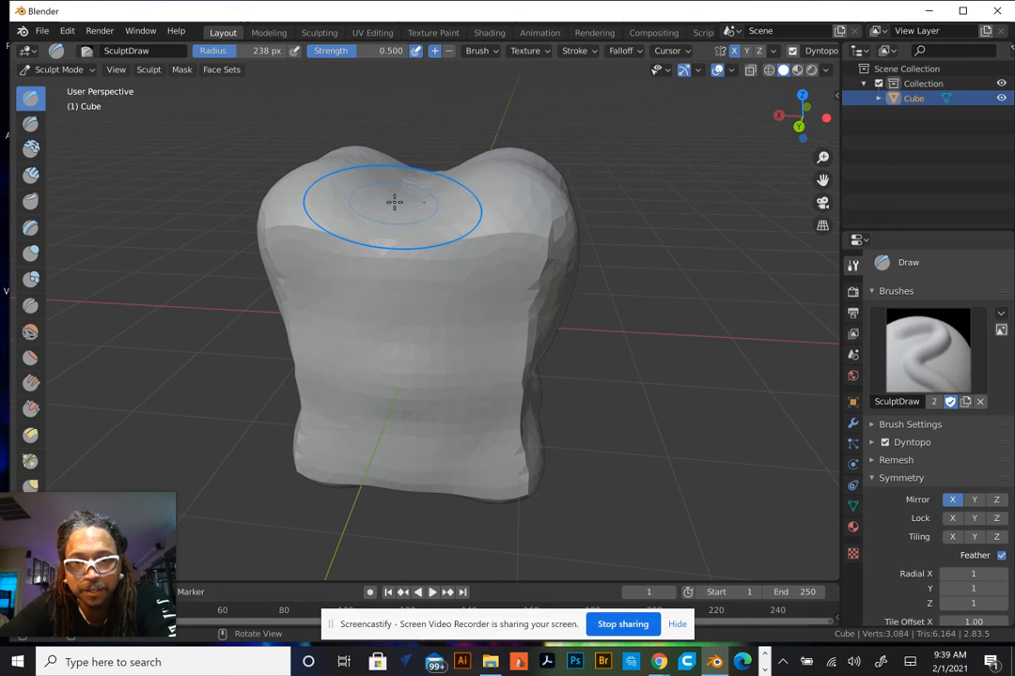
pyautogui.moveTo(395, 202); pyautogui.dragTo(448, 162)
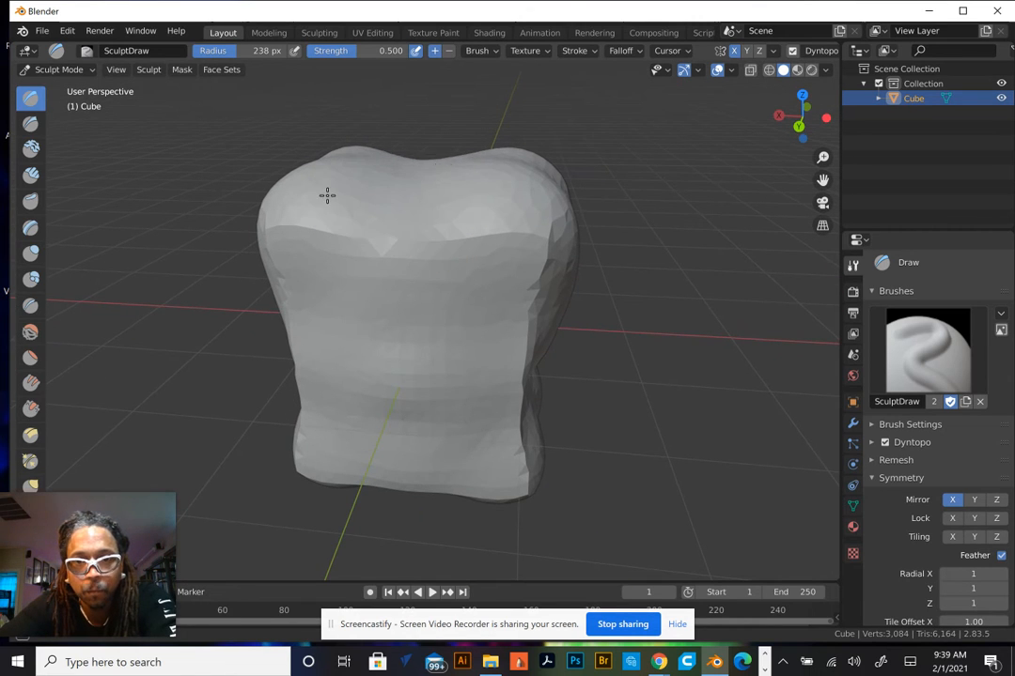
pyautogui.moveTo(326, 194)
pyautogui.mouseDown()
pyautogui.moveTo(489, 167)
pyautogui.moveTo(457, 202)
pyautogui.moveTo(438, 144)
pyautogui.moveTo(385, 155)
pyautogui.moveTo(398, 136)
pyautogui.mouseUp()
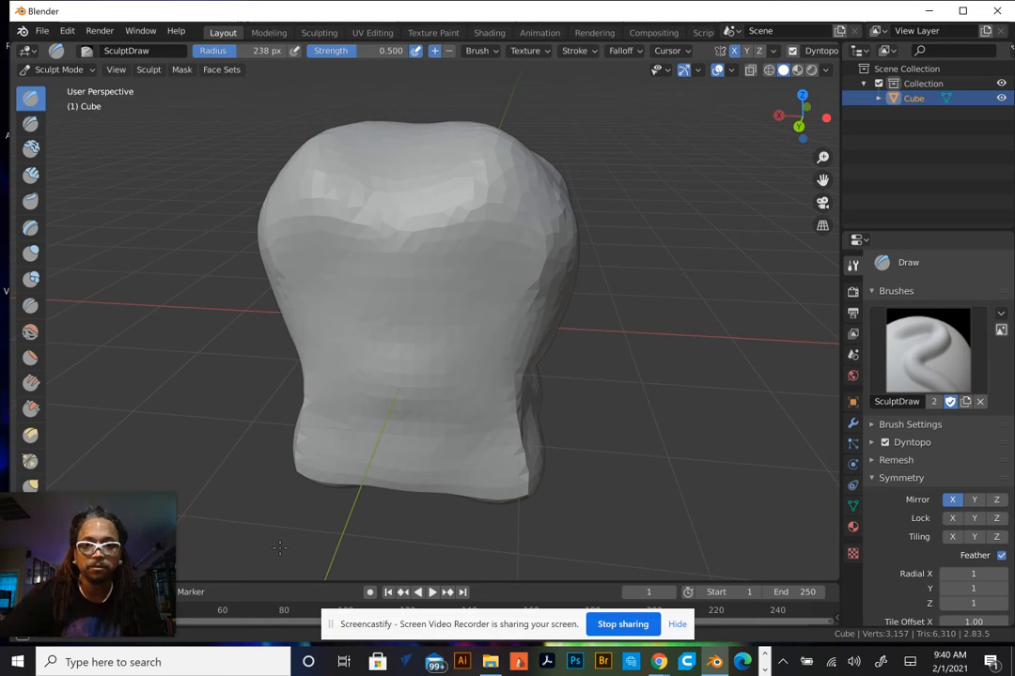
pyautogui.moveTo(290, 440)
pyautogui.mouseDown()
pyautogui.moveTo(317, 459)
pyautogui.moveTo(295, 429)
pyautogui.mouseUp()
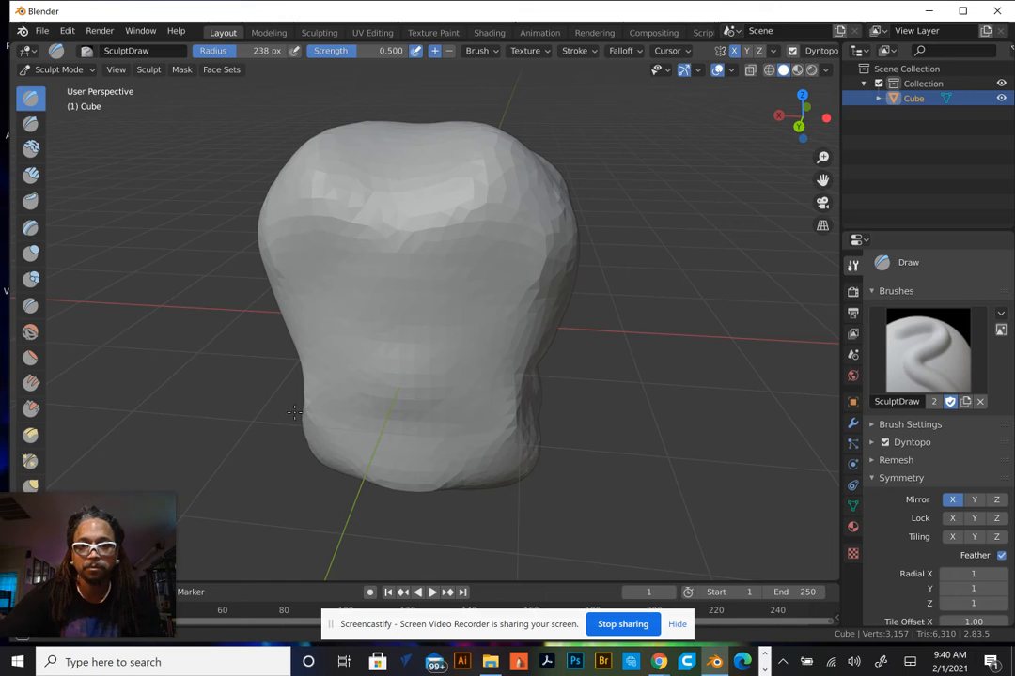
# Sculpt strokes along the lower sides of the mesh to round its base
pyautogui.moveTo(477, 484); pyautogui.dragTo(551, 380)
pyautogui.moveTo(515, 434)
pyautogui.mouseDown()
pyautogui.moveTo(351, 442)
pyautogui.moveTo(282, 370)
pyautogui.mouseUp()
pyautogui.moveTo(435, 478); pyautogui.dragTo(559, 402)
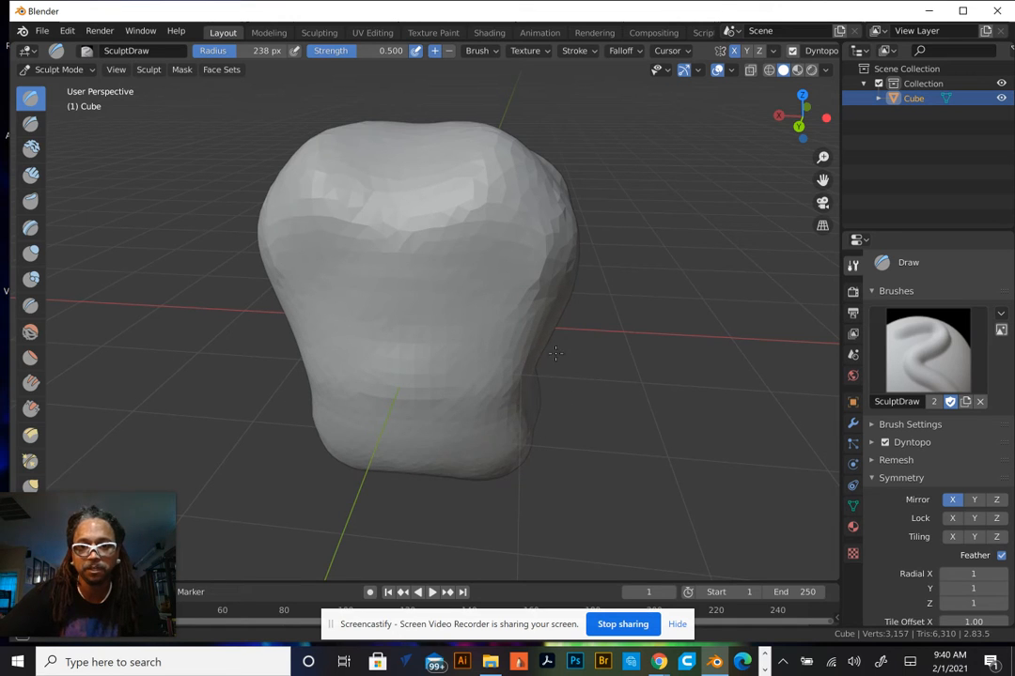
pyautogui.moveTo(555, 352); pyautogui.dragTo(455, 448)
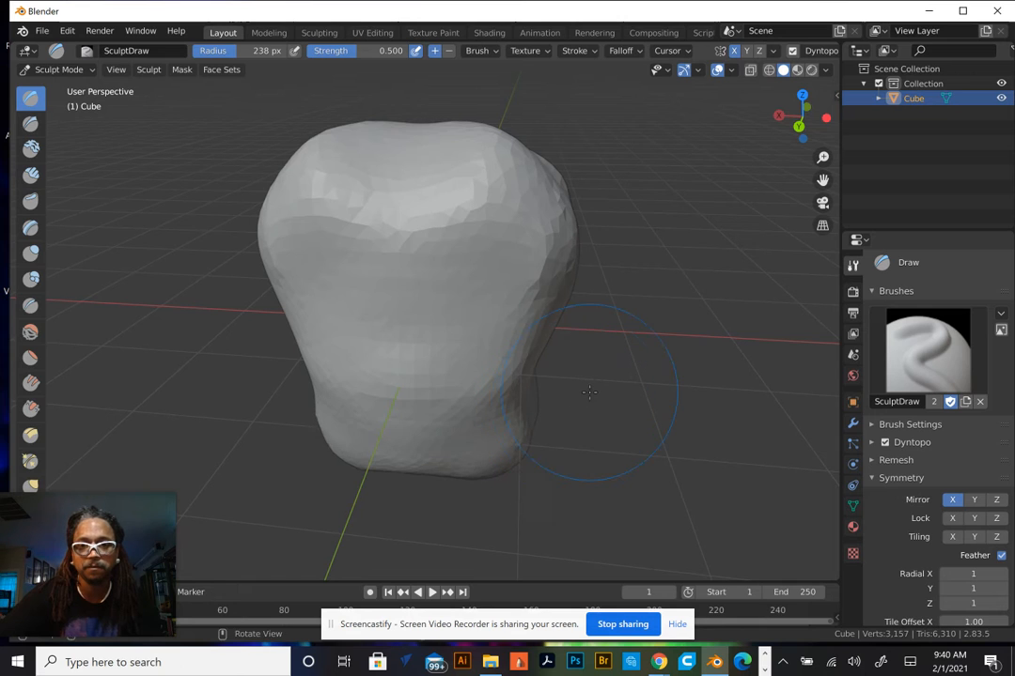
pyautogui.moveTo(589, 392)
pyautogui.mouseDown(button='middle')
pyautogui.moveTo(419, 353)
pyautogui.moveTo(425, 430)
pyautogui.mouseUp(button='middle')
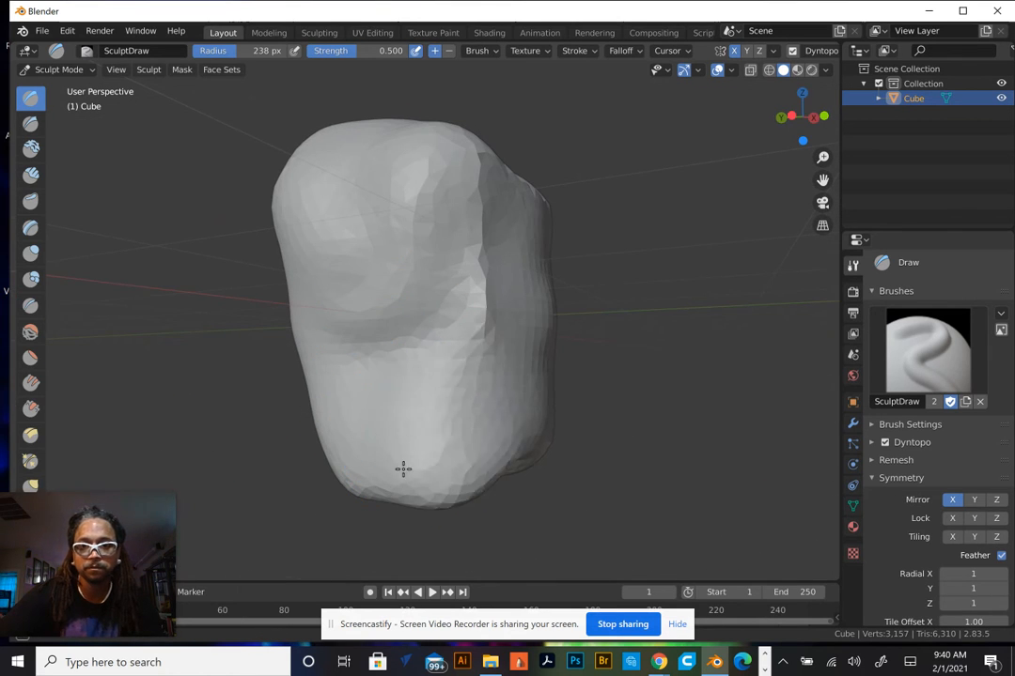
pyautogui.moveTo(403, 469)
pyautogui.keyDown('shift'); pyautogui.mouseDown()
pyautogui.moveTo(353, 462)
pyautogui.moveTo(481, 450)
pyautogui.moveTo(514, 402)
pyautogui.moveTo(354, 457)
pyautogui.moveTo(404, 347)
pyautogui.moveTo(441, 136)
pyautogui.moveTo(426, 131)
pyautogui.moveTo(448, 143)
pyautogui.moveTo(355, 348)
pyautogui.moveTo(349, 310)
pyautogui.moveTo(273, 226)
pyautogui.mouseUp(); pyautogui.keyUp('shift')
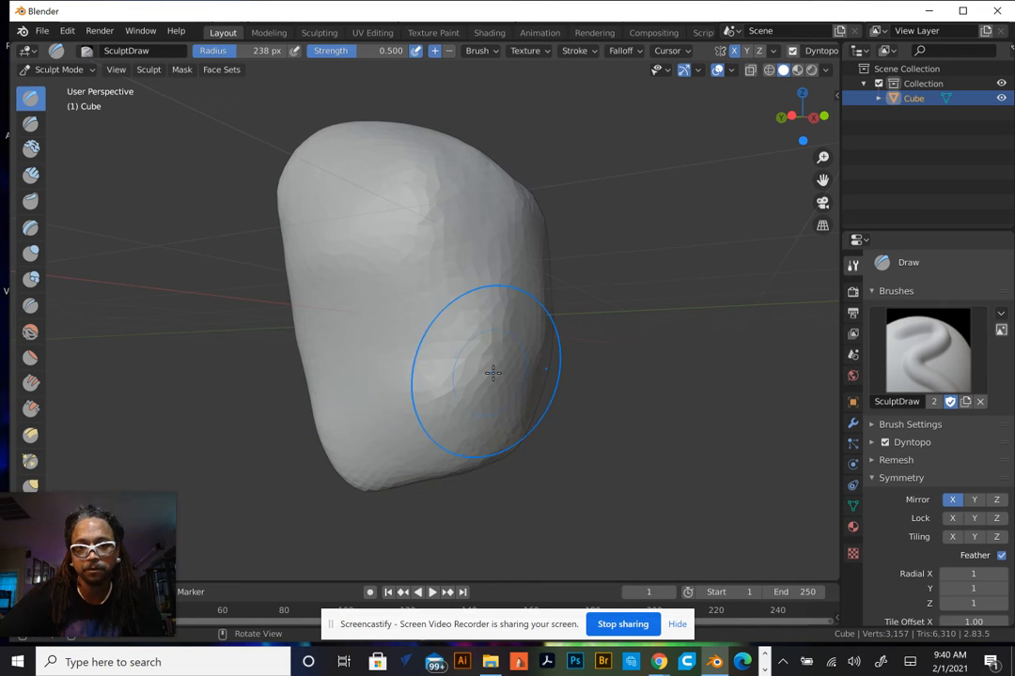
pyautogui.moveTo(491, 369)
pyautogui.mouseDown(button='middle')
pyautogui.moveTo(323, 374)
pyautogui.moveTo(374, 419)
pyautogui.mouseUp(button='middle')
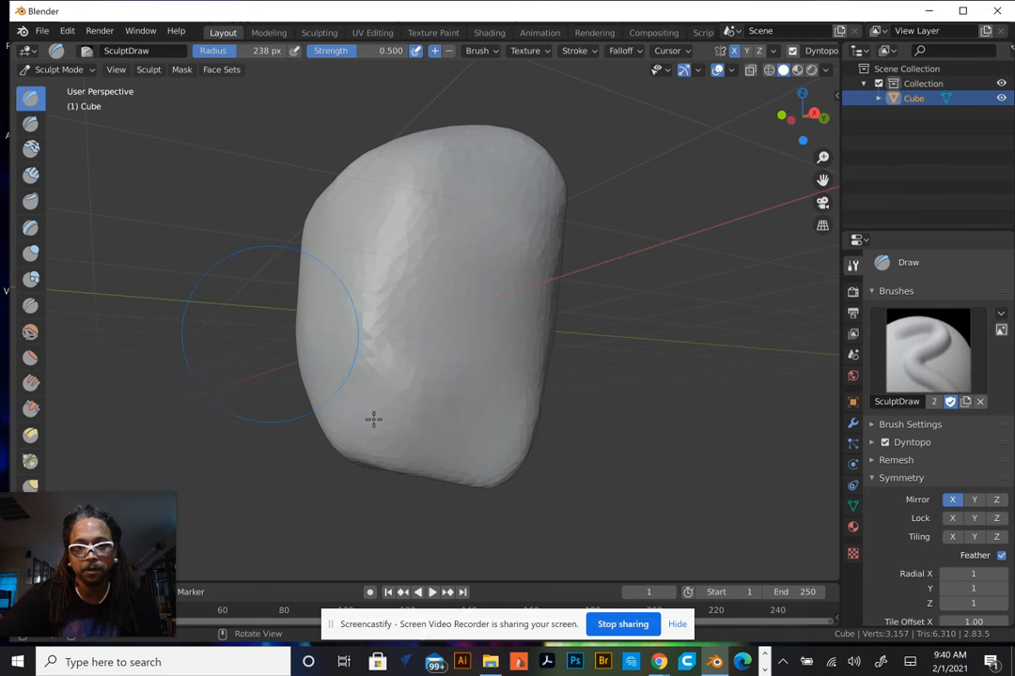
# Sculpt strokes over the mesh's lower front area and upper corner
pyautogui.keyDown('shift'); pyautogui.click(418, 403); pyautogui.keyUp('shift')
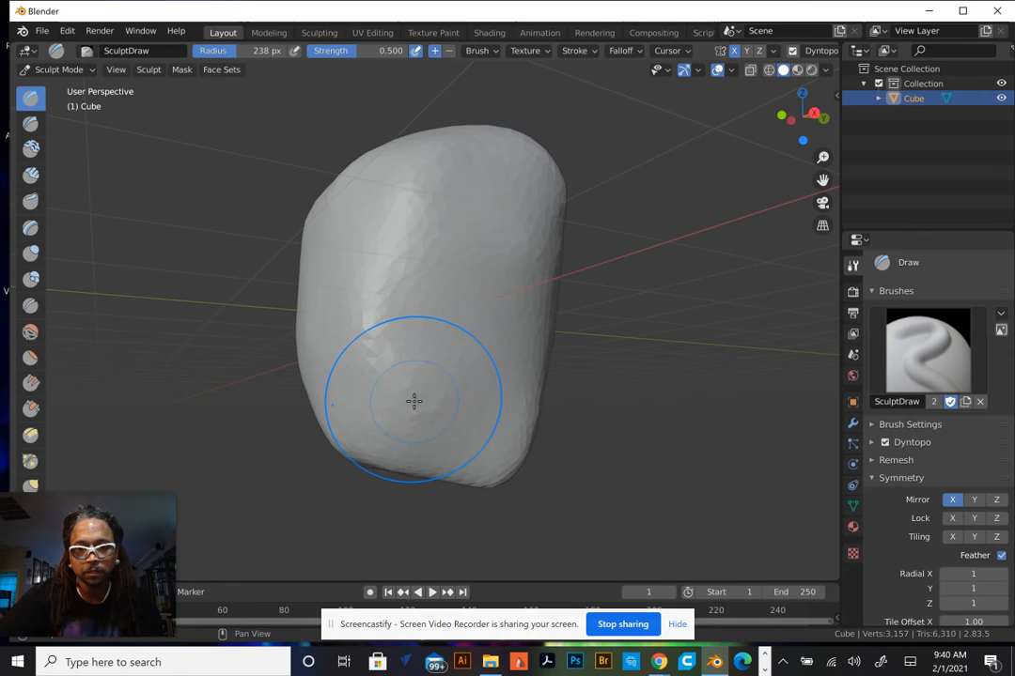
pyautogui.keyDown('shift'); pyautogui.moveTo(414, 402); pyautogui.dragTo(447, 377); pyautogui.keyUp('shift')
pyautogui.moveTo(543, 390)
pyautogui.keyDown('shift'); pyautogui.mouseDown()
pyautogui.moveTo(444, 453)
pyautogui.moveTo(515, 421)
pyautogui.mouseUp(); pyautogui.keyUp('shift')
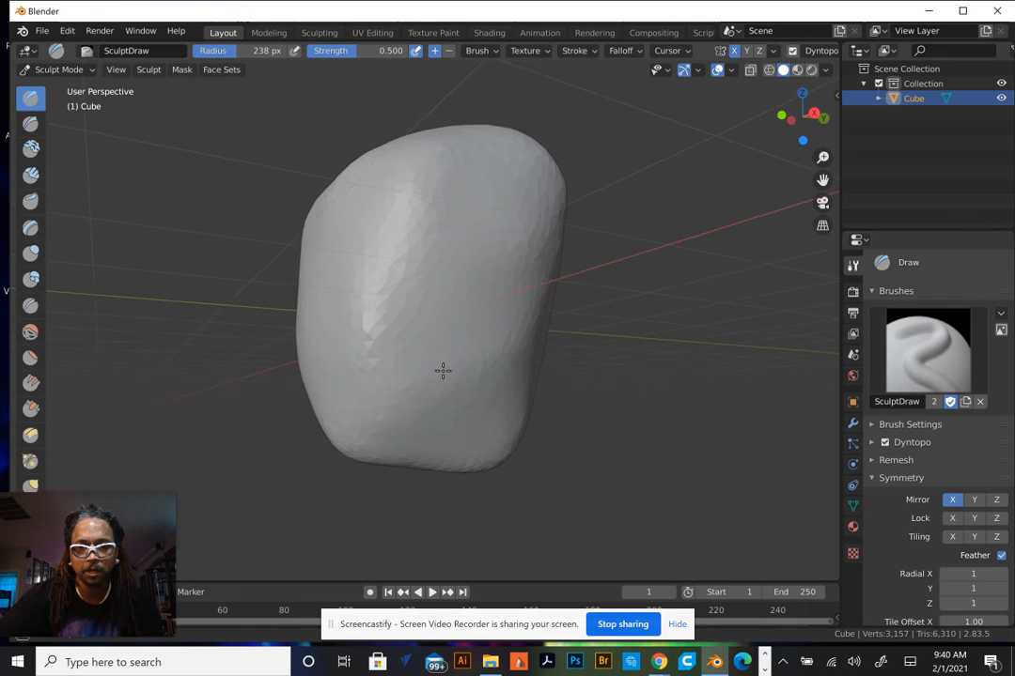
pyautogui.moveTo(444, 370)
pyautogui.mouseDown(button='middle')
pyautogui.moveTo(580, 380)
pyautogui.moveTo(508, 209)
pyautogui.mouseUp(button='middle')
pyautogui.moveTo(508, 210); pyautogui.dragTo(446, 150)
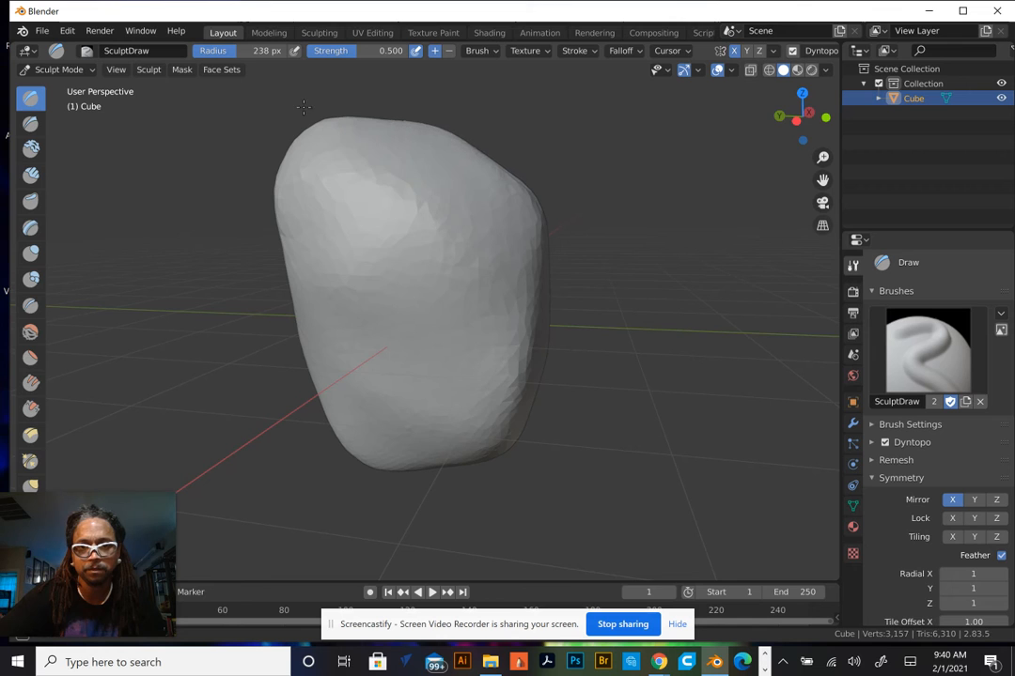
pyautogui.moveTo(308, 147)
pyautogui.mouseDown(button='middle')
pyautogui.moveTo(329, 197)
pyautogui.moveTo(305, 199)
pyautogui.mouseUp(button='middle')
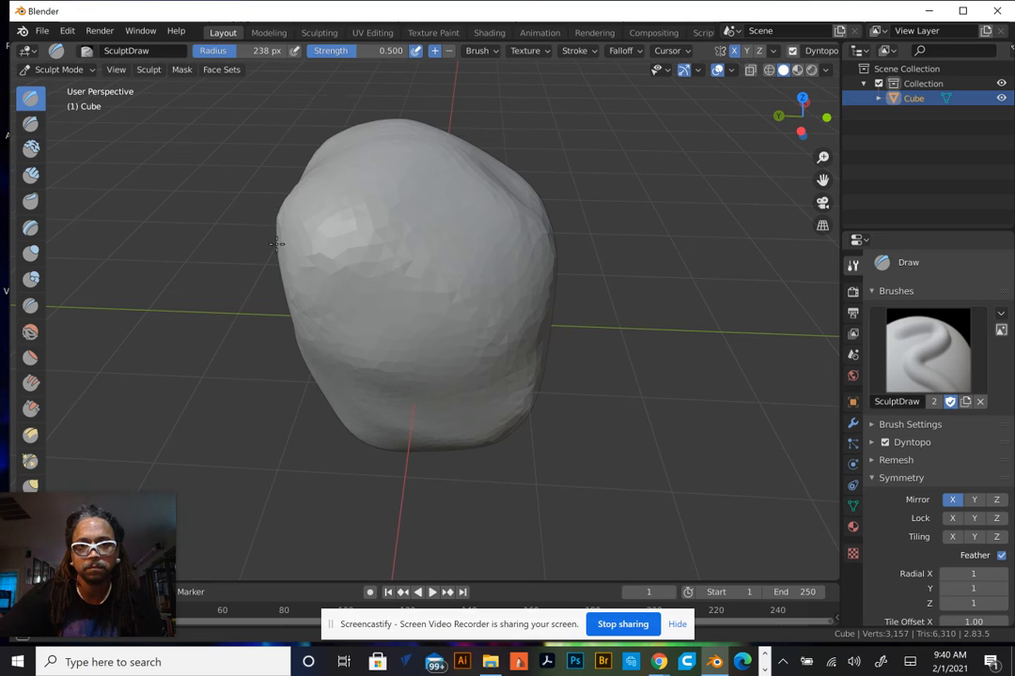
# Sculpt strokes along the left side and top of the mesh to smooth its outline
pyautogui.moveTo(276, 245); pyautogui.dragTo(294, 252)
pyautogui.moveTo(312, 206)
pyautogui.mouseDown()
pyautogui.moveTo(367, 202)
pyautogui.moveTo(303, 297)
pyautogui.moveTo(343, 387)
pyautogui.mouseUp()
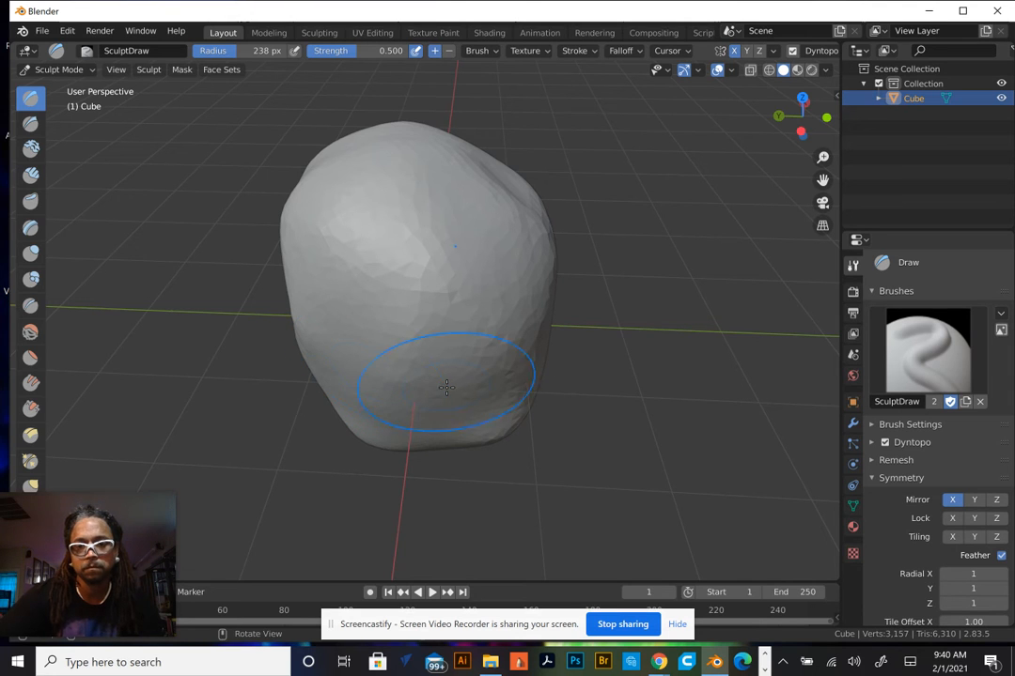
pyautogui.moveTo(447, 387); pyautogui.dragTo(330, 328, button='middle')
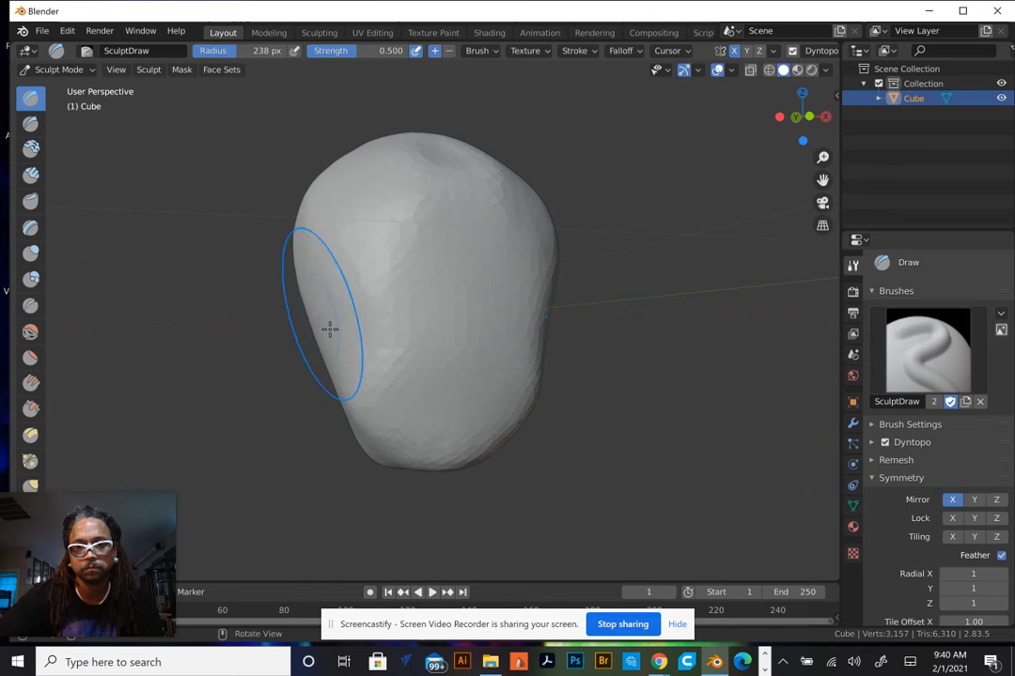
pyautogui.moveTo(358, 383)
pyautogui.keyDown('shift'); pyautogui.mouseDown()
pyautogui.moveTo(387, 433)
pyautogui.moveTo(399, 425)
pyautogui.moveTo(418, 434)
pyautogui.mouseUp(); pyautogui.keyUp('shift')
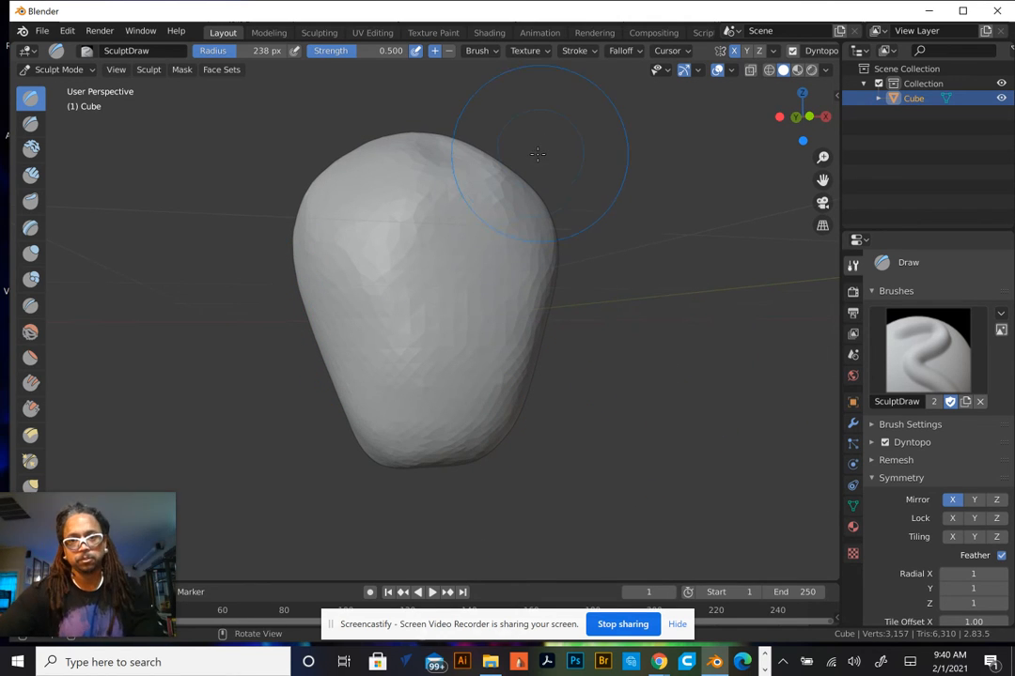
pyautogui.keyDown('shift'); pyautogui.moveTo(516, 179); pyautogui.dragTo(475, 141); pyautogui.keyUp('shift')
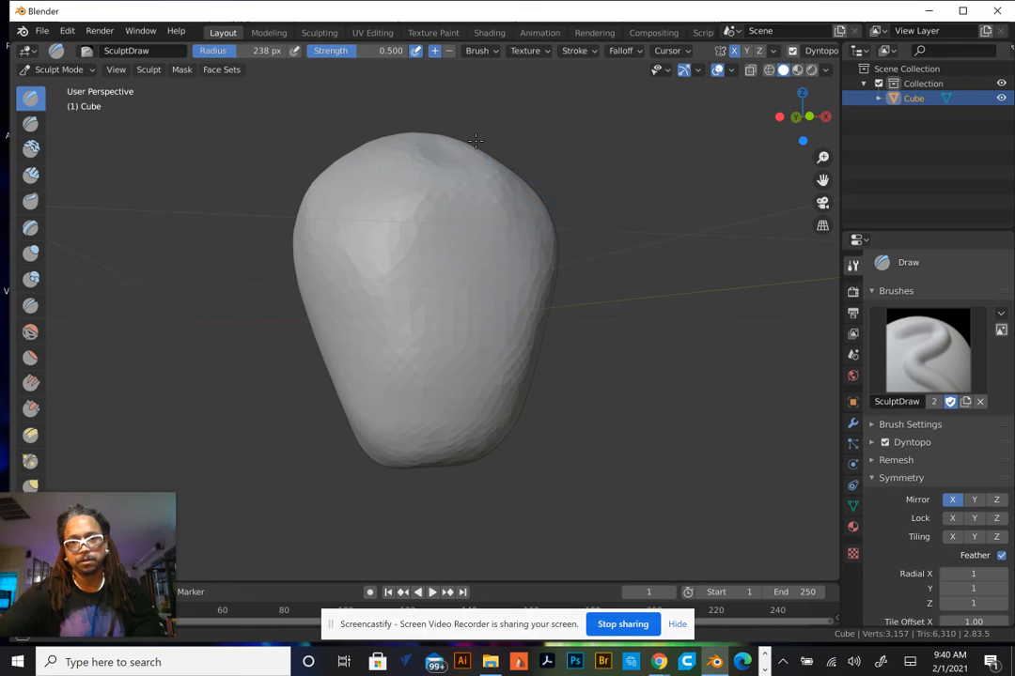
pyautogui.moveTo(636, 245); pyautogui.dragTo(460, 150, button='middle')
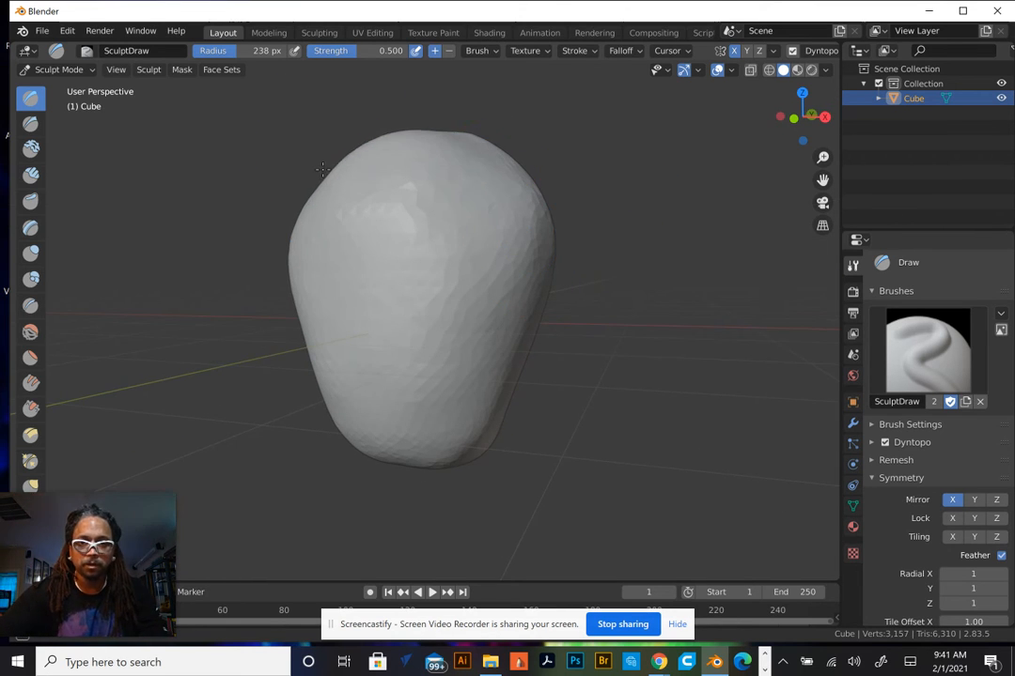
# Sculpt strokes over the front and upper side of the mesh to even out the surface
pyautogui.moveTo(313, 202)
pyautogui.mouseDown()
pyautogui.moveTo(417, 179)
pyautogui.moveTo(480, 233)
pyautogui.moveTo(424, 337)
pyautogui.moveTo(362, 233)
pyautogui.moveTo(394, 430)
pyautogui.moveTo(358, 421)
pyautogui.moveTo(346, 430)
pyautogui.moveTo(419, 395)
pyautogui.mouseUp()
pyautogui.moveTo(558, 409); pyautogui.dragTo(459, 394, button='middle')
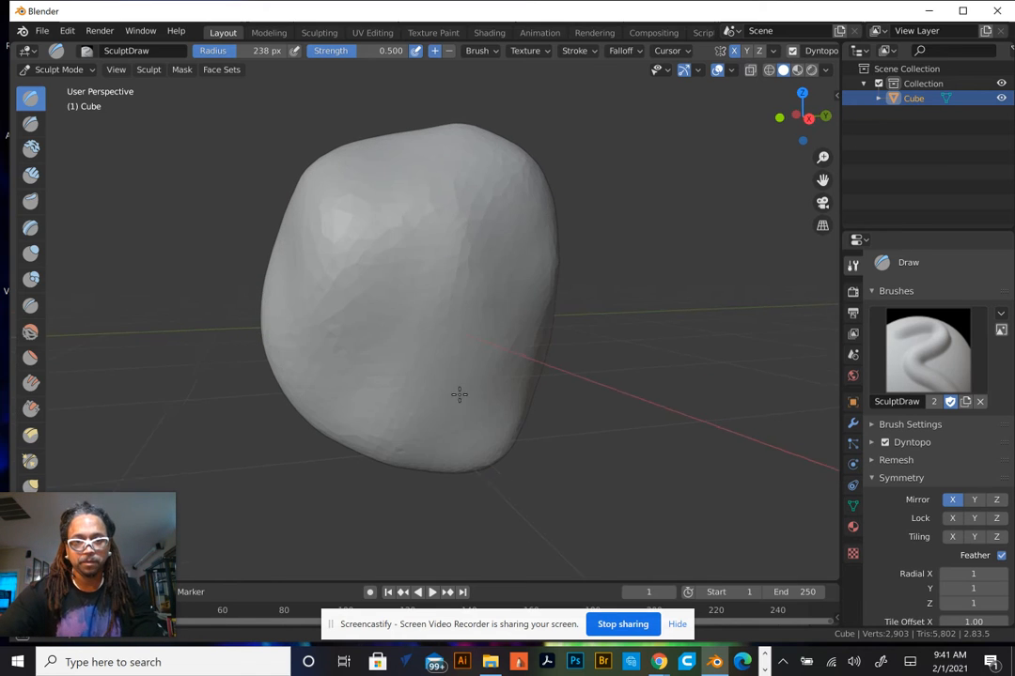
pyautogui.moveTo(372, 230)
pyautogui.mouseDown()
pyautogui.moveTo(496, 207)
pyautogui.moveTo(514, 311)
pyautogui.moveTo(379, 302)
pyautogui.moveTo(497, 228)
pyautogui.mouseUp()
pyautogui.moveTo(483, 207)
pyautogui.mouseDown(button='middle')
pyautogui.moveTo(478, 242)
pyautogui.moveTo(313, 248)
pyautogui.moveTo(366, 247)
pyautogui.moveTo(363, 319)
pyautogui.mouseUp(button='middle')
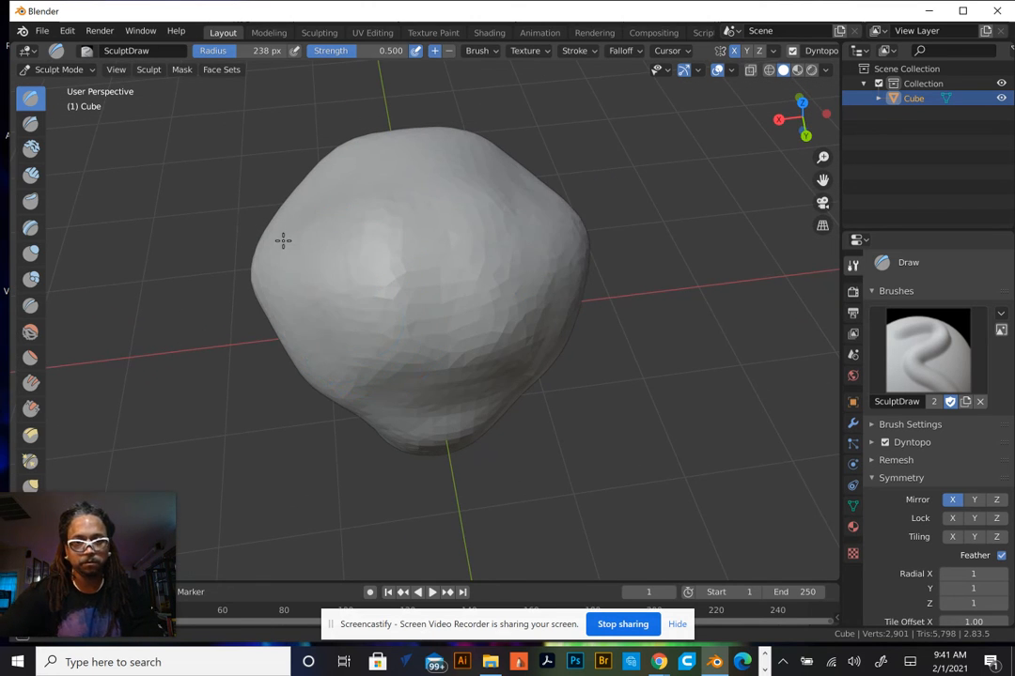
# Sculpt strokes across the upper left and top of the mesh to further round the shape
pyautogui.moveTo(283, 241)
pyautogui.mouseDown()
pyautogui.moveTo(306, 292)
pyautogui.moveTo(254, 251)
pyautogui.moveTo(279, 305)
pyautogui.mouseUp()
pyautogui.moveTo(285, 225)
pyautogui.mouseDown()
pyautogui.moveTo(324, 308)
pyautogui.moveTo(421, 305)
pyautogui.moveTo(578, 247)
pyautogui.moveTo(477, 197)
pyautogui.mouseUp()
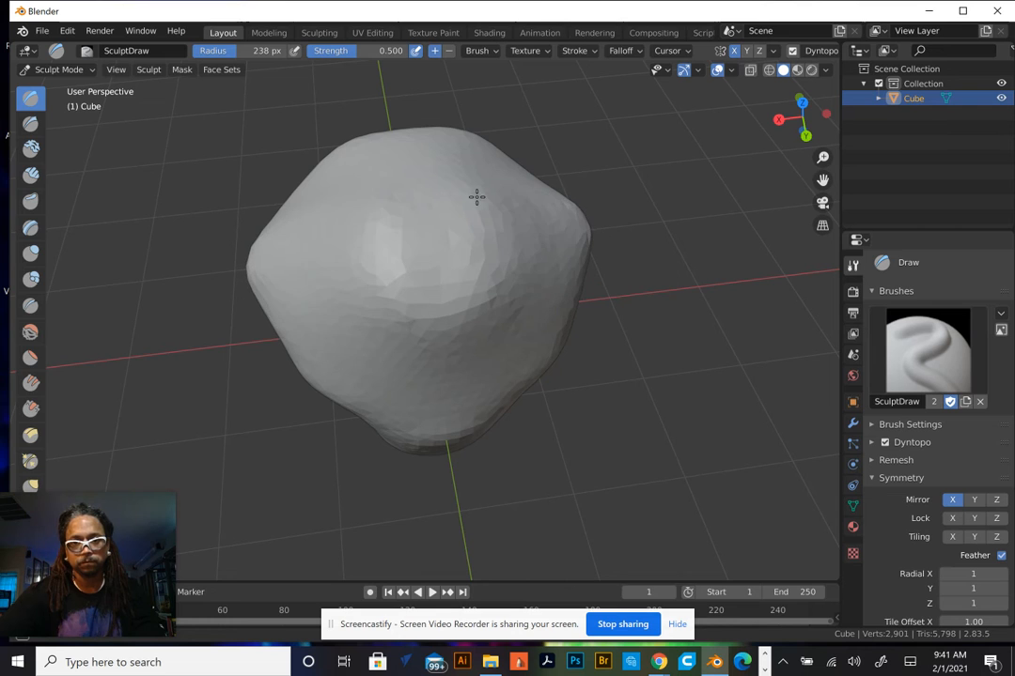
pyautogui.moveTo(476, 167)
pyautogui.mouseDown(button='middle')
pyautogui.moveTo(505, 193)
pyautogui.moveTo(635, 111)
pyautogui.moveTo(634, 86)
pyautogui.mouseUp(button='middle')
pyautogui.moveTo(425, 204)
pyautogui.mouseDown()
pyautogui.moveTo(386, 234)
pyautogui.moveTo(501, 429)
pyautogui.moveTo(514, 256)
pyautogui.moveTo(451, 218)
pyautogui.moveTo(334, 294)
pyautogui.moveTo(376, 355)
pyautogui.moveTo(385, 199)
pyautogui.moveTo(530, 276)
pyautogui.moveTo(369, 328)
pyautogui.moveTo(510, 266)
pyautogui.mouseUp()
pyautogui.moveTo(503, 267); pyautogui.dragTo(653, 264, button='middle')
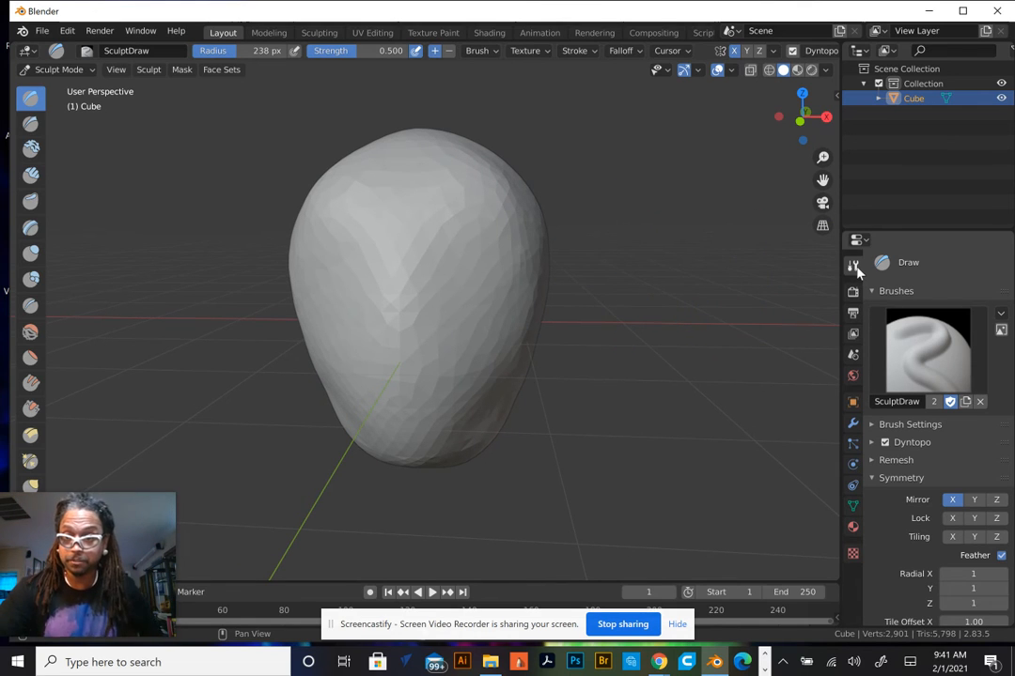
# Open the brush settings and set the brush radius to 101 px
pyautogui.click(879, 430)
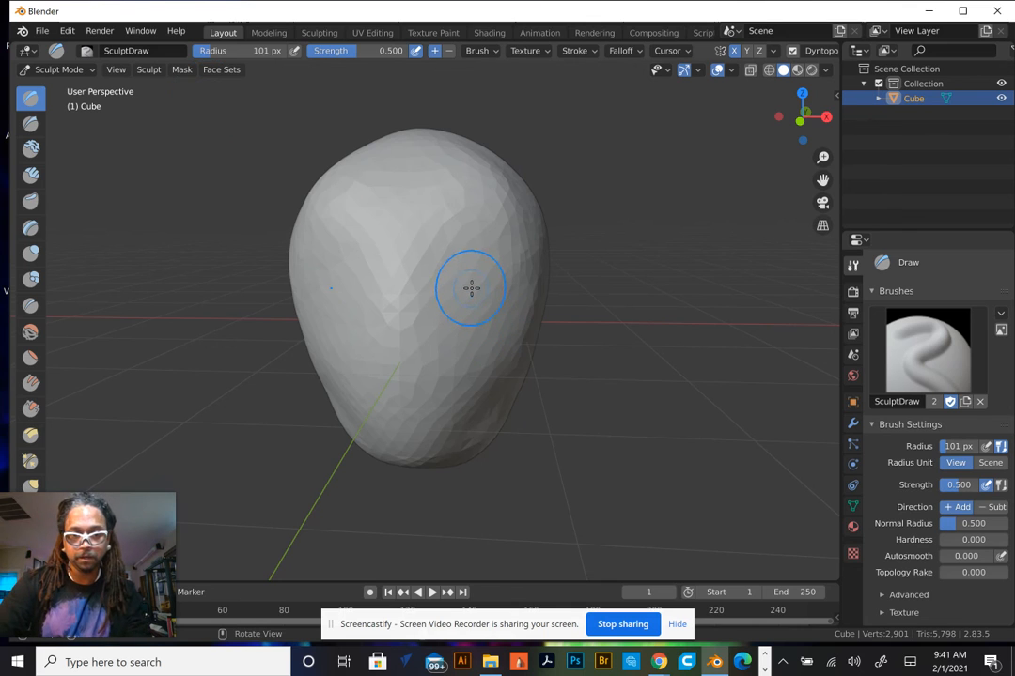
pyautogui.scroll(2, 490, 287)
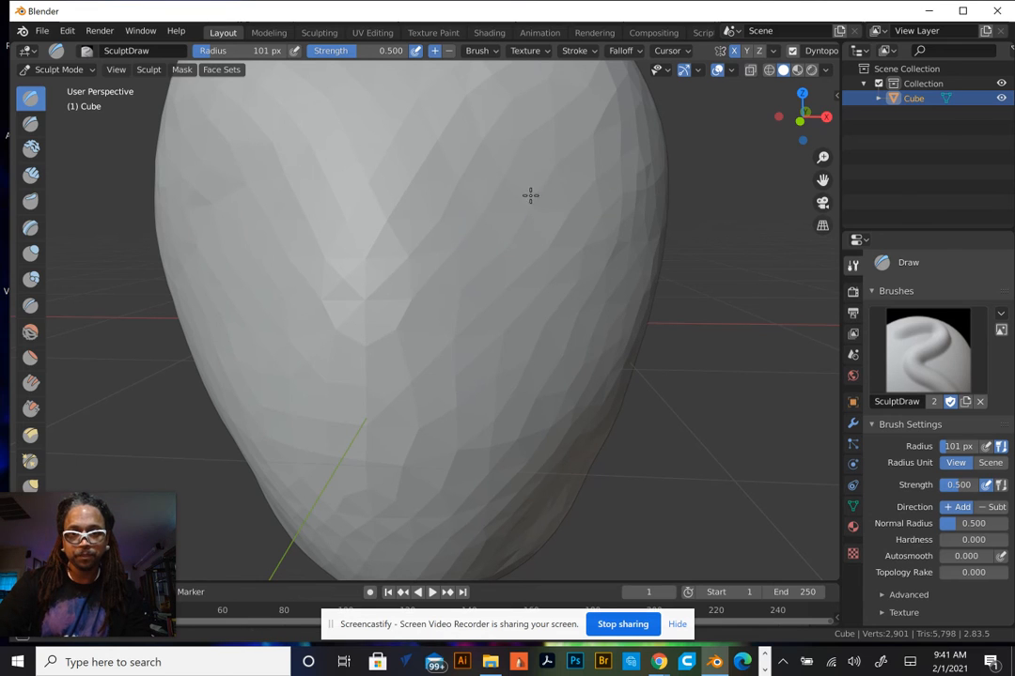
# Switch the Draw brush direction to Subtract and carve two eye sockets into the front of the mesh
pyautogui.scroll(-4, 526, 209)
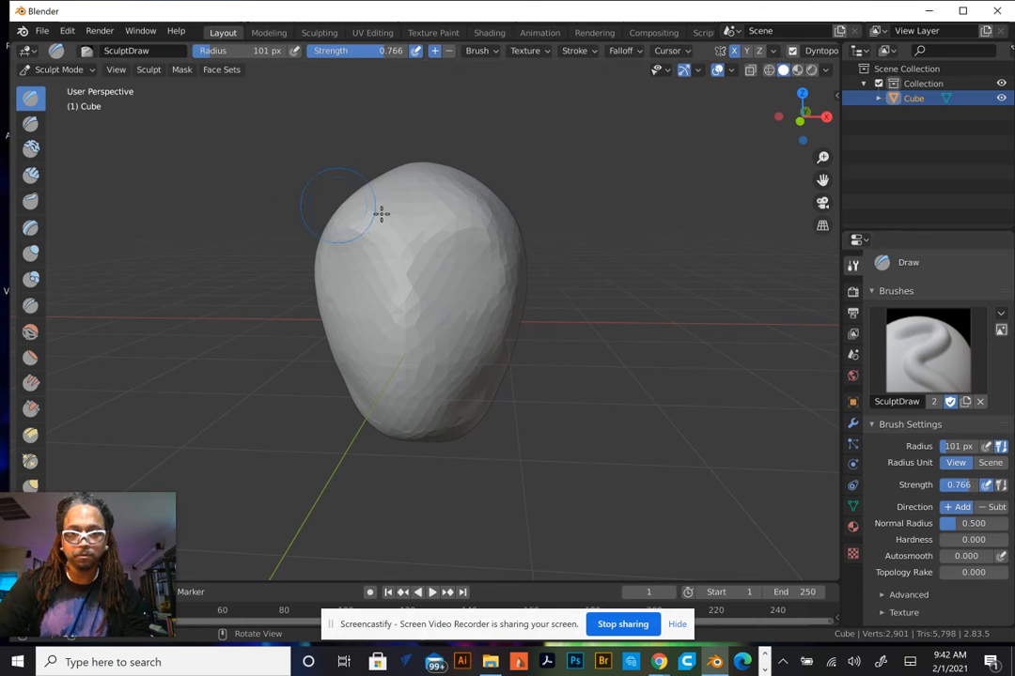
pyautogui.scroll(10, 399, 222)
pyautogui.scroll(-5, 437, 219)
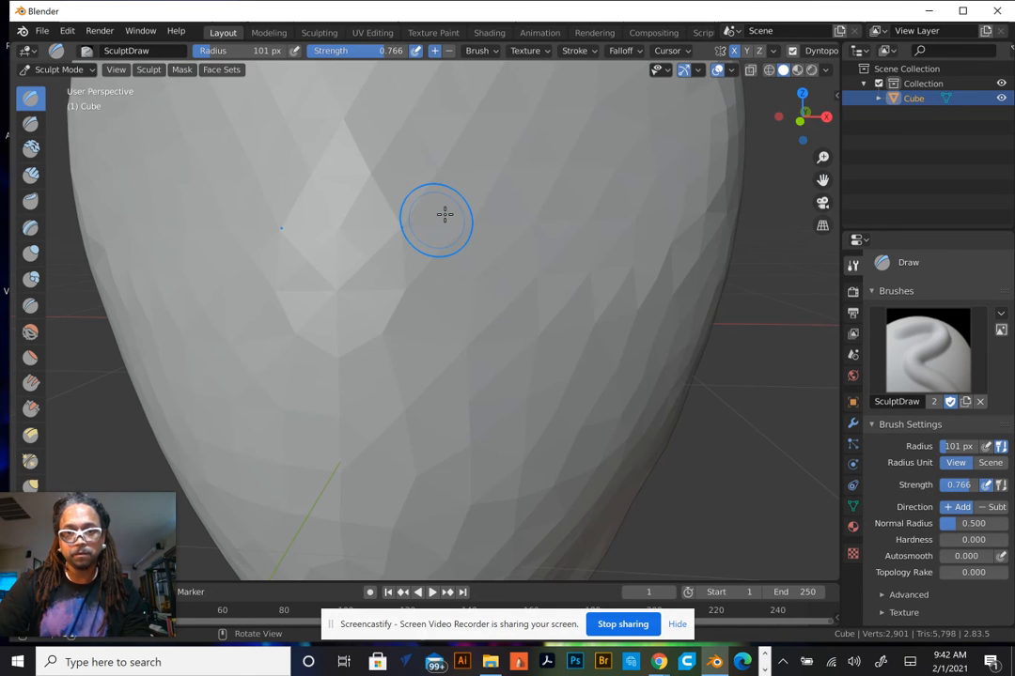
pyautogui.moveTo(443, 215)
pyautogui.mouseDown(button='middle')
pyautogui.moveTo(459, 215)
pyautogui.moveTo(468, 240)
pyautogui.mouseUp(button='middle')
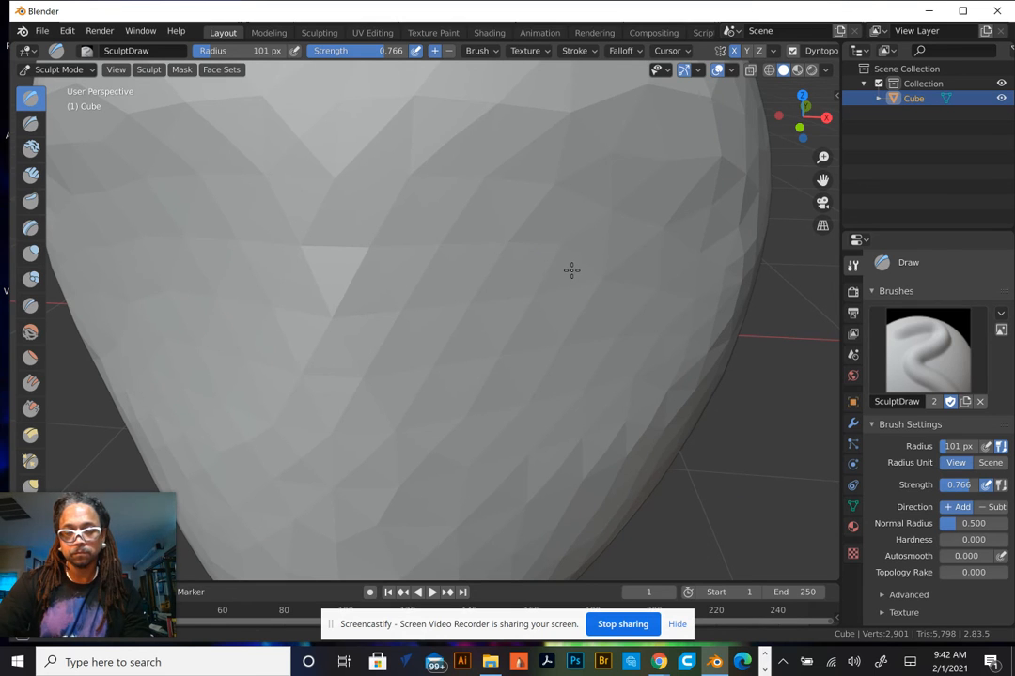
pyautogui.click(994, 507)
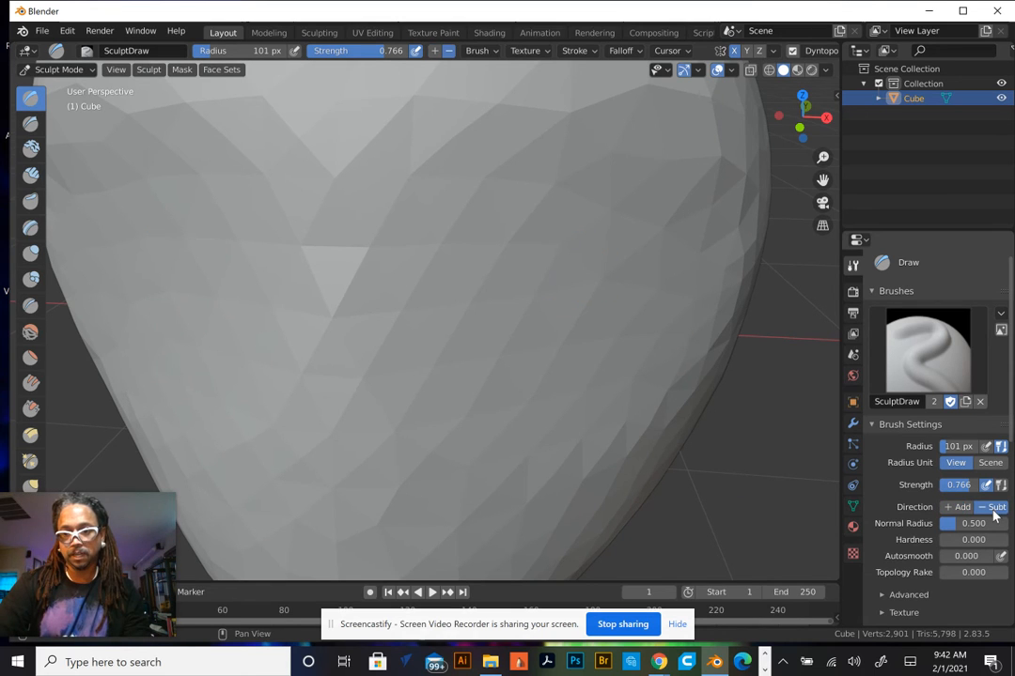
pyautogui.moveTo(602, 218)
pyautogui.mouseDown()
pyautogui.moveTo(498, 188)
pyautogui.moveTo(535, 263)
pyautogui.moveTo(585, 224)
pyautogui.moveTo(523, 265)
pyautogui.moveTo(498, 159)
pyautogui.moveTo(464, 233)
pyautogui.moveTo(613, 249)
pyautogui.moveTo(518, 233)
pyautogui.moveTo(475, 137)
pyautogui.moveTo(620, 233)
pyautogui.moveTo(432, 199)
pyautogui.moveTo(413, 141)
pyautogui.moveTo(526, 150)
pyautogui.moveTo(511, 222)
pyautogui.mouseUp()
pyautogui.moveTo(505, 154)
pyautogui.mouseDown()
pyautogui.moveTo(437, 122)
pyautogui.moveTo(486, 265)
pyautogui.mouseUp()
pyautogui.scroll(4, 512, 240)
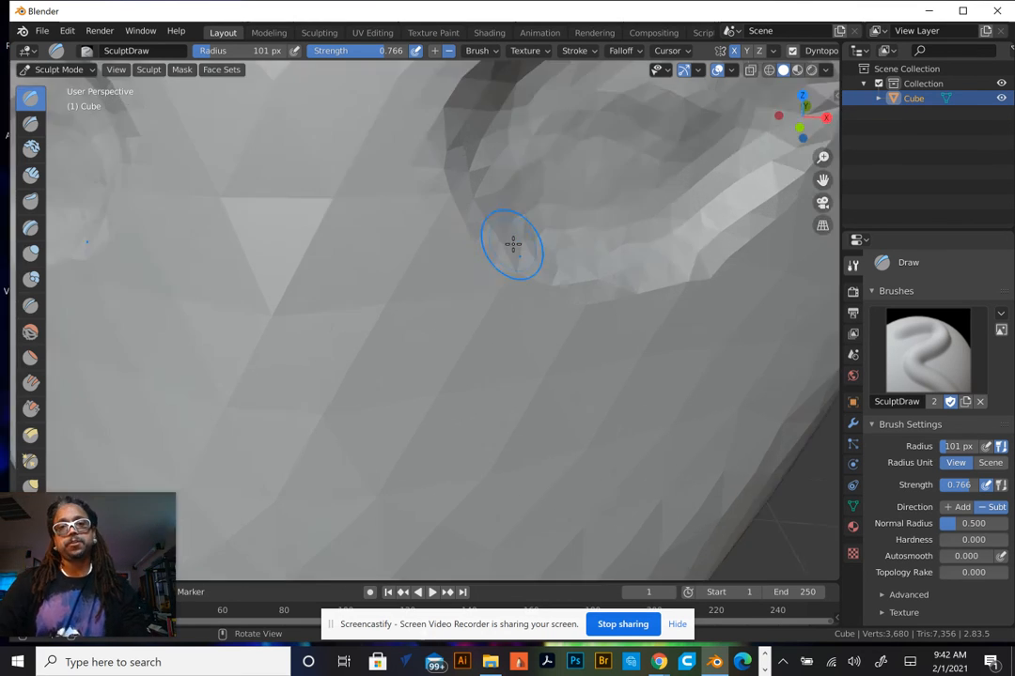
pyautogui.scroll(-7, 519, 244)
pyautogui.scroll(-3, 518, 244)
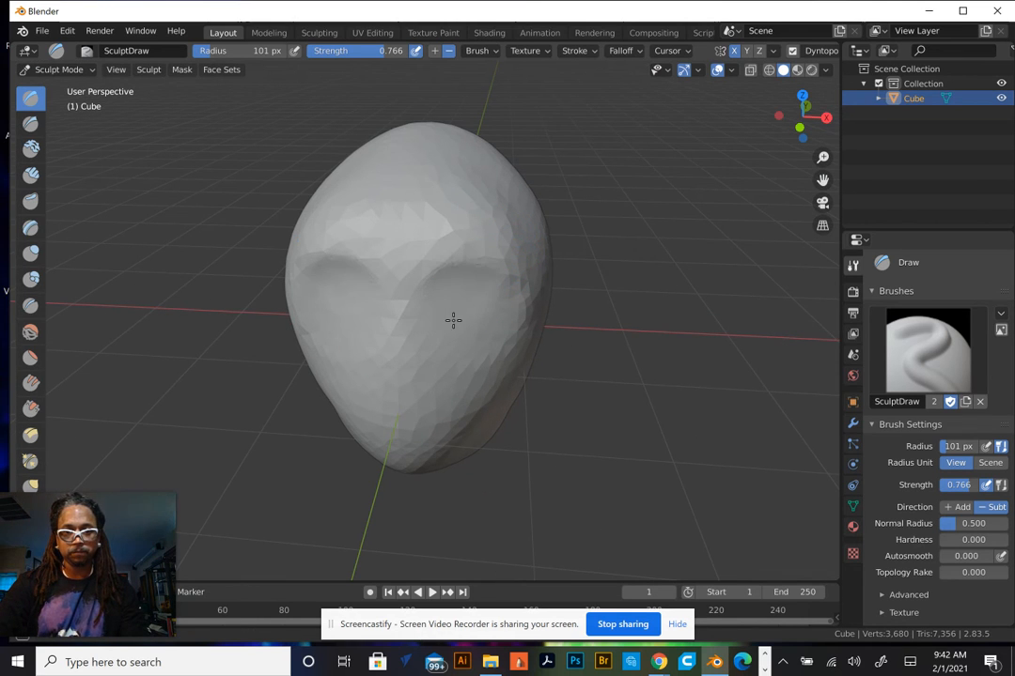
# Switch the brush direction back to Add and build up a raised rim around an eye socket
pyautogui.moveTo(479, 298)
pyautogui.mouseDown(button='middle')
pyautogui.moveTo(367, 292)
pyautogui.moveTo(372, 278)
pyautogui.moveTo(331, 209)
pyautogui.mouseUp(button='middle')
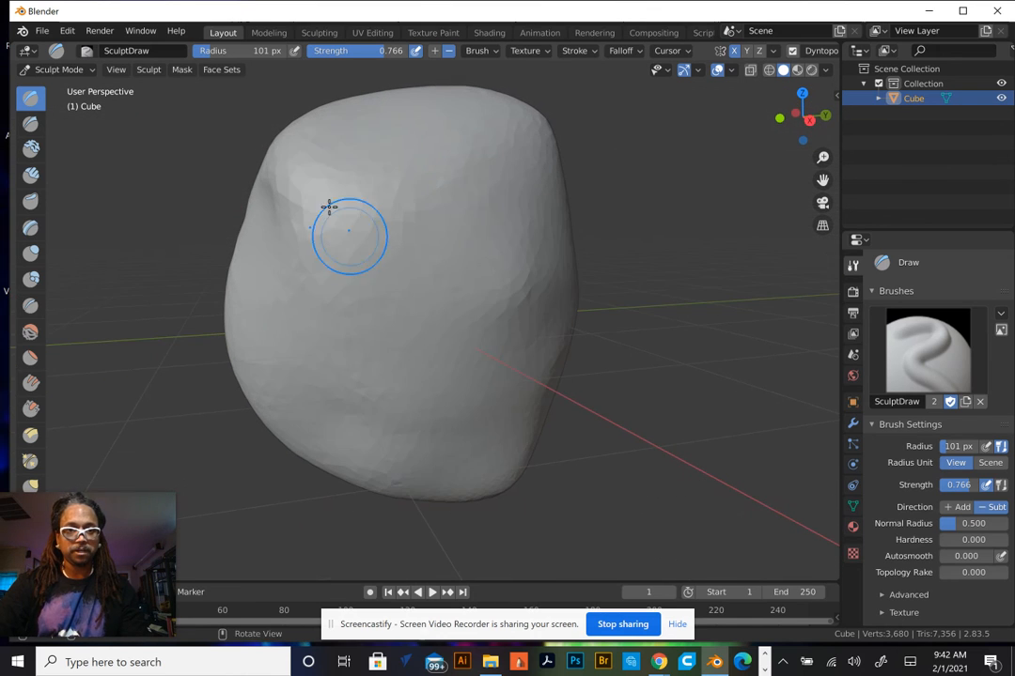
pyautogui.moveTo(284, 238)
pyautogui.mouseDown(button='middle')
pyautogui.moveTo(319, 260)
pyautogui.moveTo(517, 263)
pyautogui.mouseUp(button='middle')
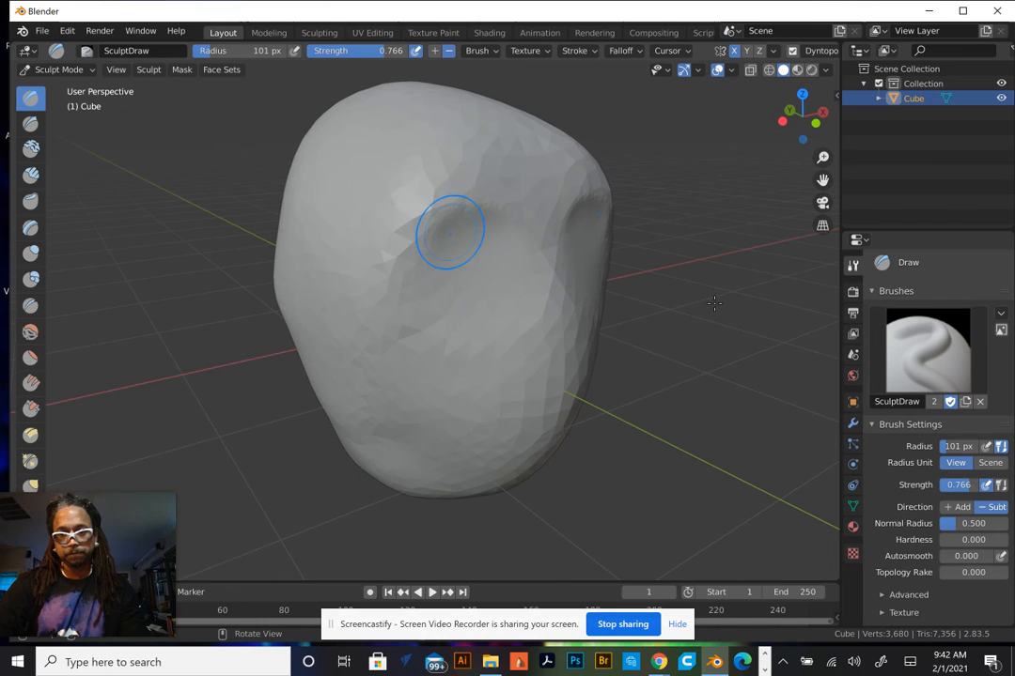
pyautogui.click(949, 508)
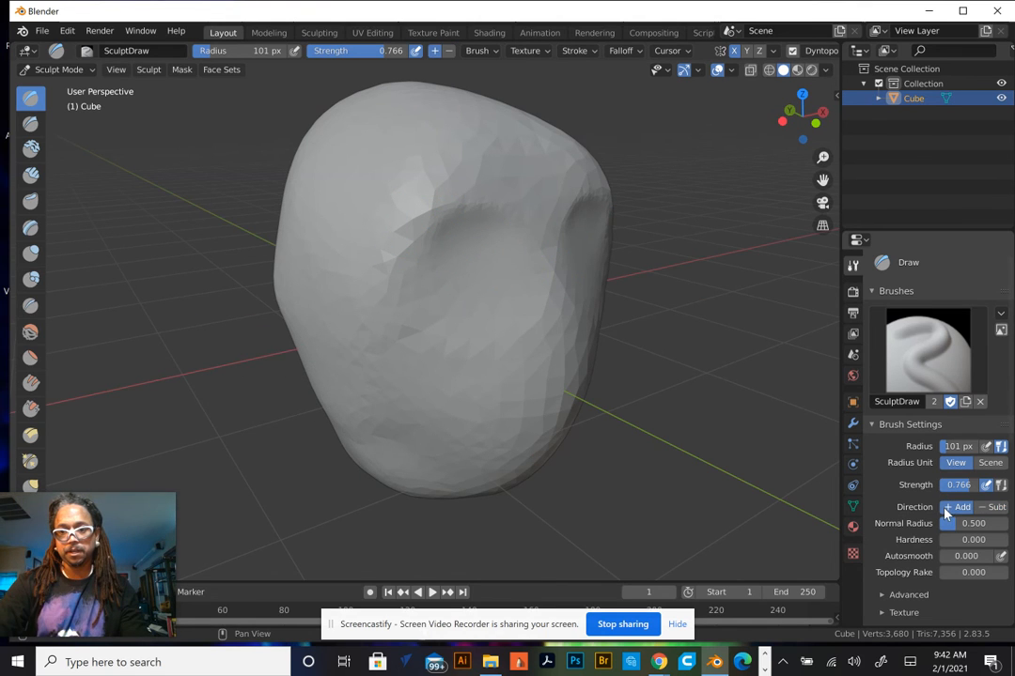
pyautogui.click(991, 508)
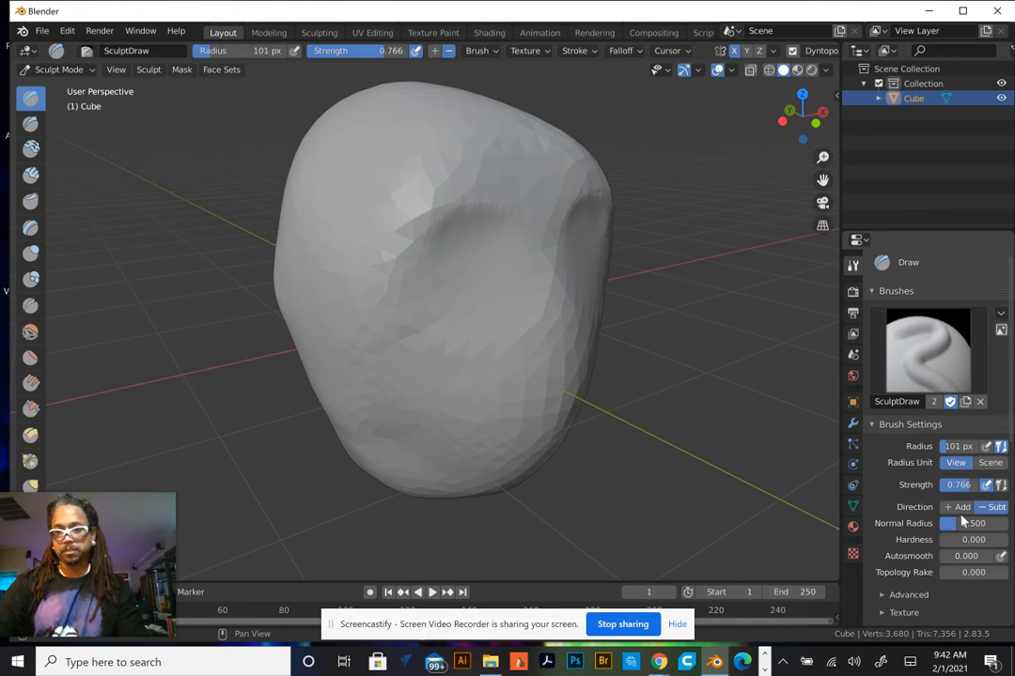
pyautogui.click(958, 508)
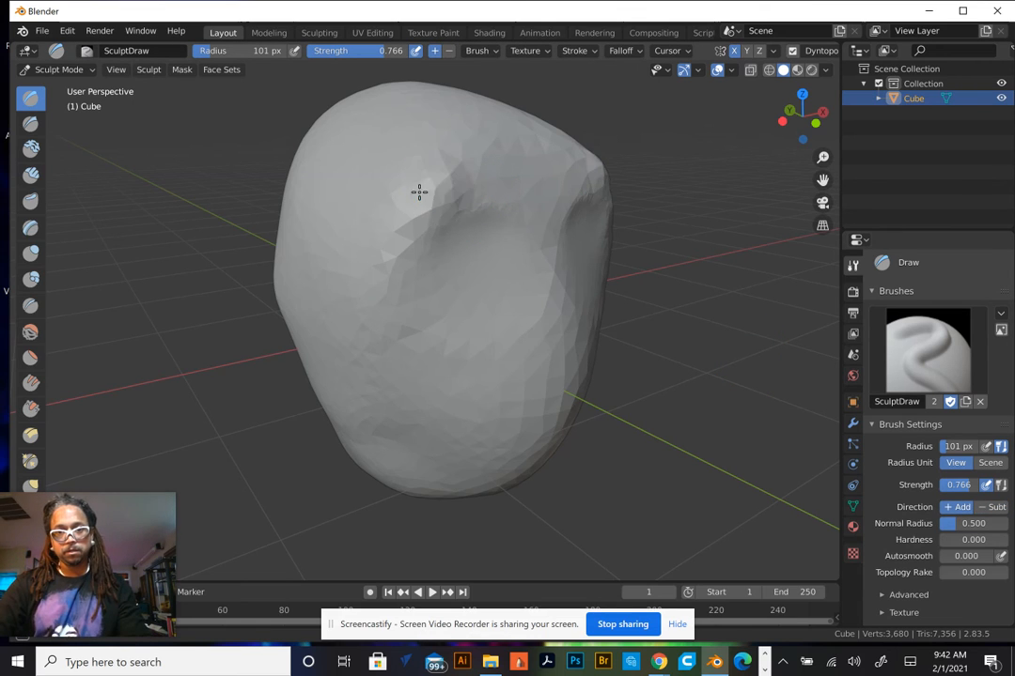
pyautogui.moveTo(420, 192)
pyautogui.mouseDown()
pyautogui.moveTo(394, 262)
pyautogui.moveTo(458, 338)
pyautogui.moveTo(514, 297)
pyautogui.moveTo(508, 250)
pyautogui.moveTo(385, 265)
pyautogui.moveTo(451, 326)
pyautogui.mouseUp()
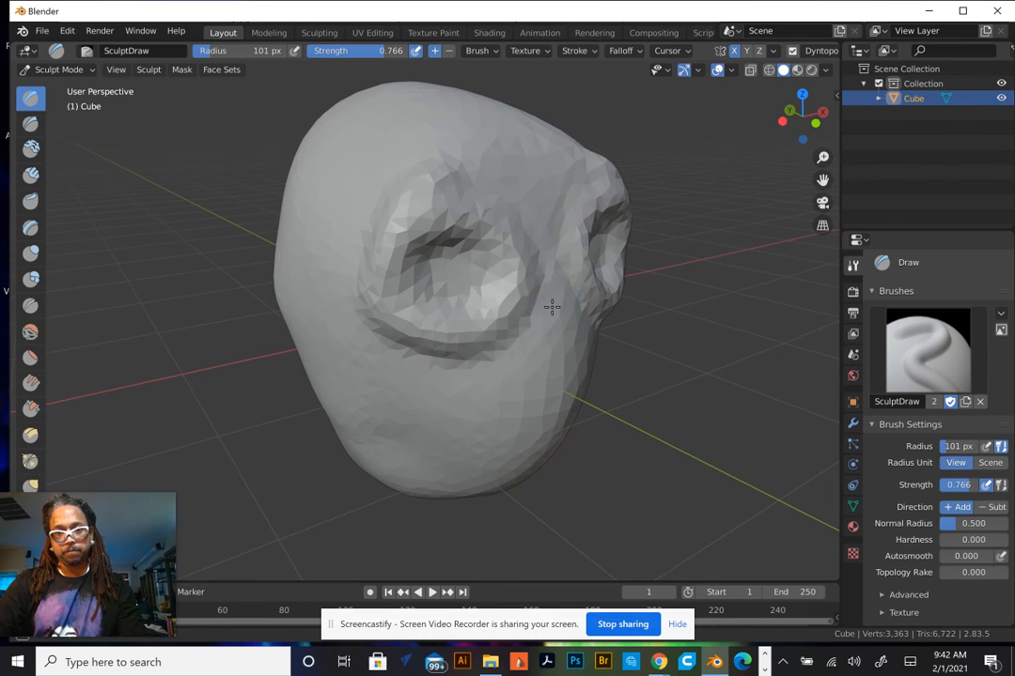
pyautogui.moveTo(551, 306); pyautogui.dragTo(474, 302, button='middle')
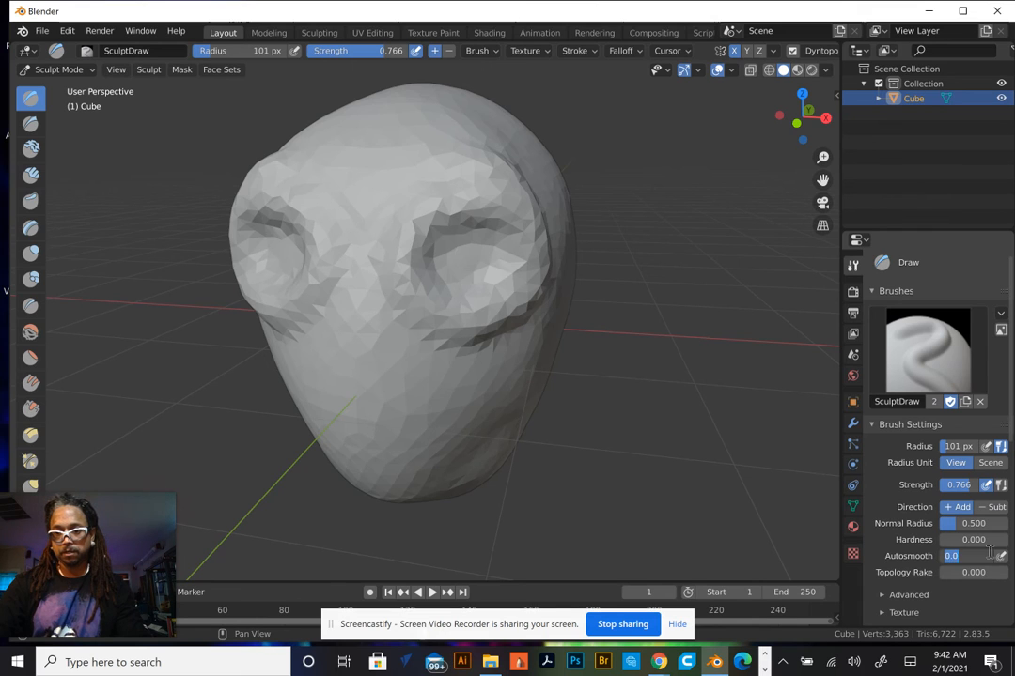
# Set the brush Autosmooth to 0.5
pyautogui.press('Return')
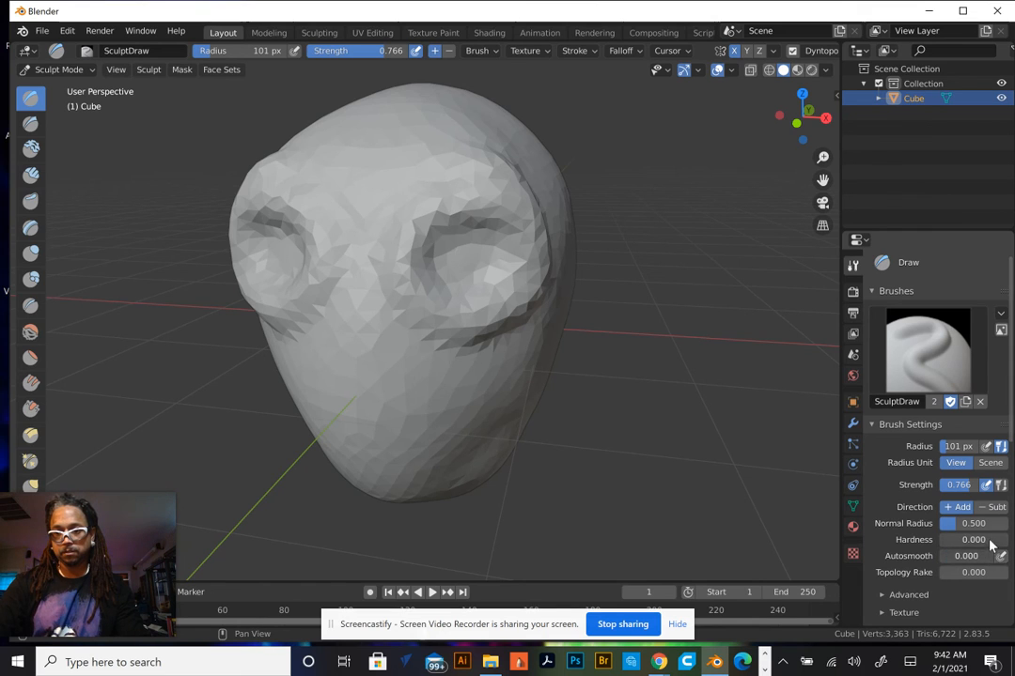
pyautogui.click(982, 556)
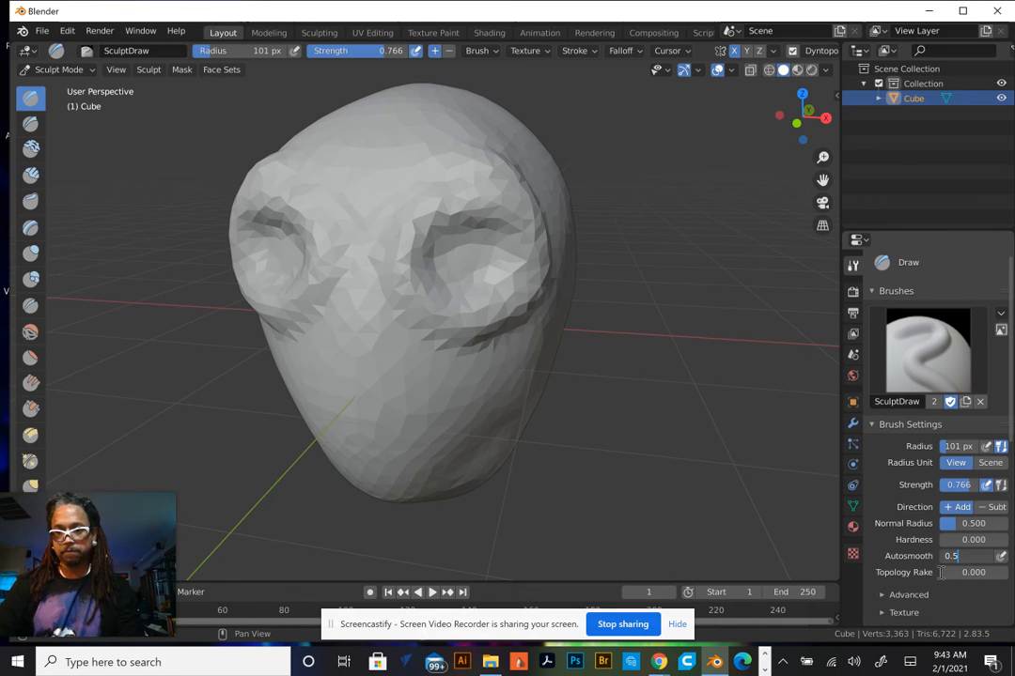
pyautogui.write('0.5')
pyautogui.press('Return')
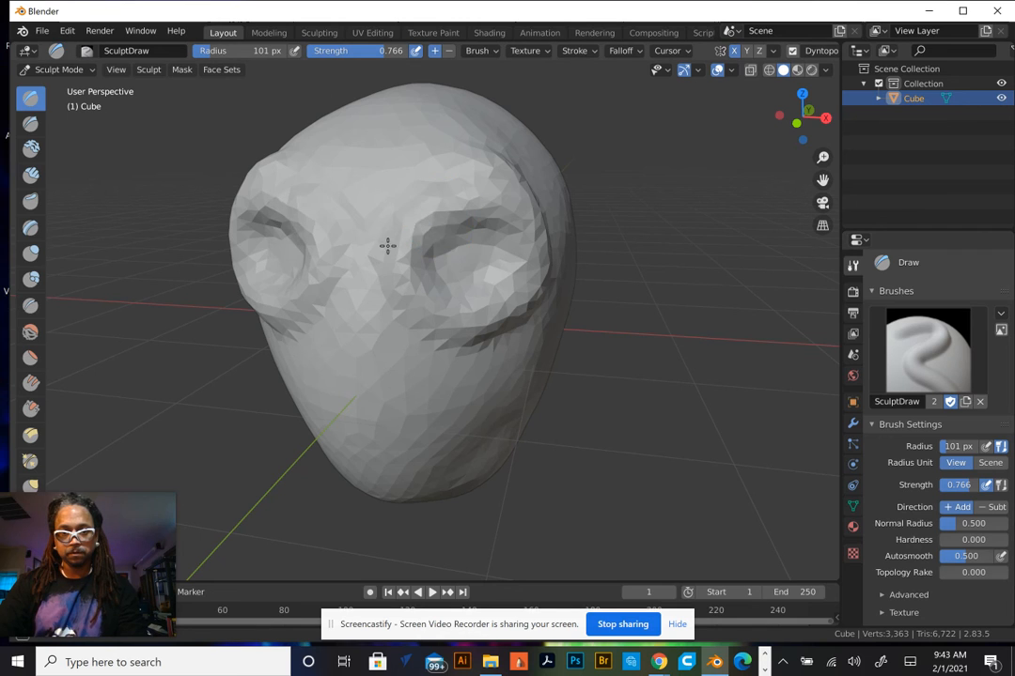
# Sculpt strokes over the front and side of the head with autosmoothing to soften the surface
pyautogui.moveTo(500, 300)
pyautogui.mouseDown()
pyautogui.moveTo(517, 210)
pyautogui.moveTo(453, 204)
pyautogui.moveTo(387, 272)
pyautogui.moveTo(424, 334)
pyautogui.moveTo(496, 339)
pyautogui.moveTo(515, 209)
pyautogui.moveTo(454, 177)
pyautogui.moveTo(424, 187)
pyautogui.moveTo(501, 278)
pyautogui.moveTo(445, 309)
pyautogui.moveTo(410, 246)
pyautogui.moveTo(451, 218)
pyautogui.moveTo(434, 282)
pyautogui.moveTo(480, 333)
pyautogui.mouseUp()
pyautogui.scroll(4, 424, 187)
pyautogui.scroll(-6, 442, 185)
pyautogui.moveTo(510, 247)
pyautogui.keyDown('shift'); pyautogui.mouseDown()
pyautogui.moveTo(355, 283)
pyautogui.moveTo(432, 228)
pyautogui.moveTo(379, 281)
pyautogui.moveTo(415, 367)
pyautogui.moveTo(482, 294)
pyautogui.moveTo(519, 221)
pyautogui.mouseUp(); pyautogui.keyUp('shift')
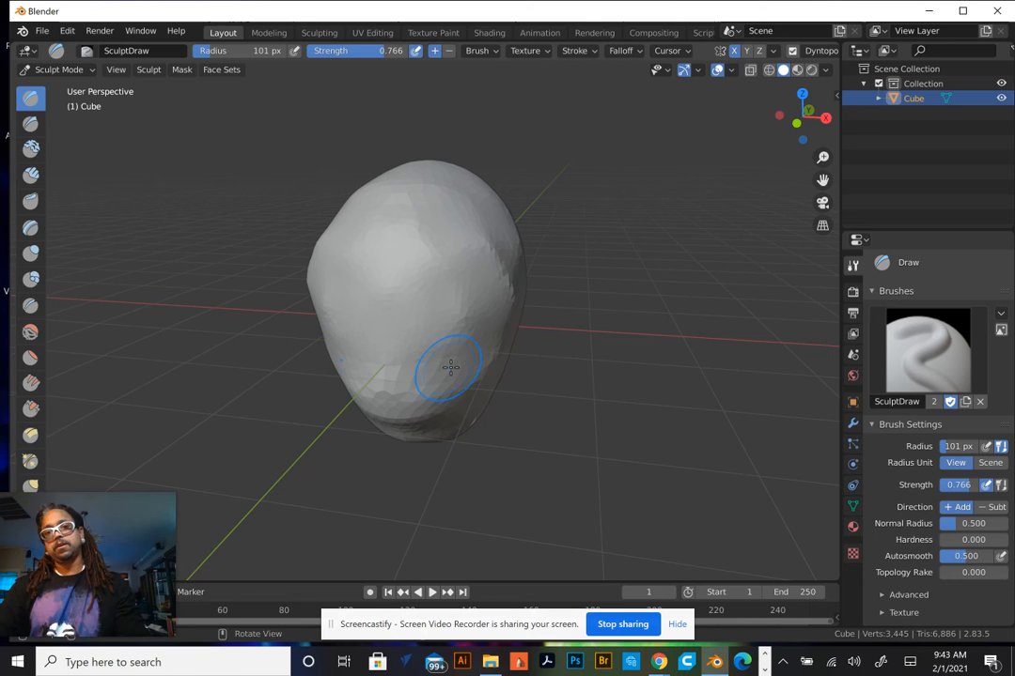
pyautogui.moveTo(448, 366); pyautogui.dragTo(367, 366, button='middle')
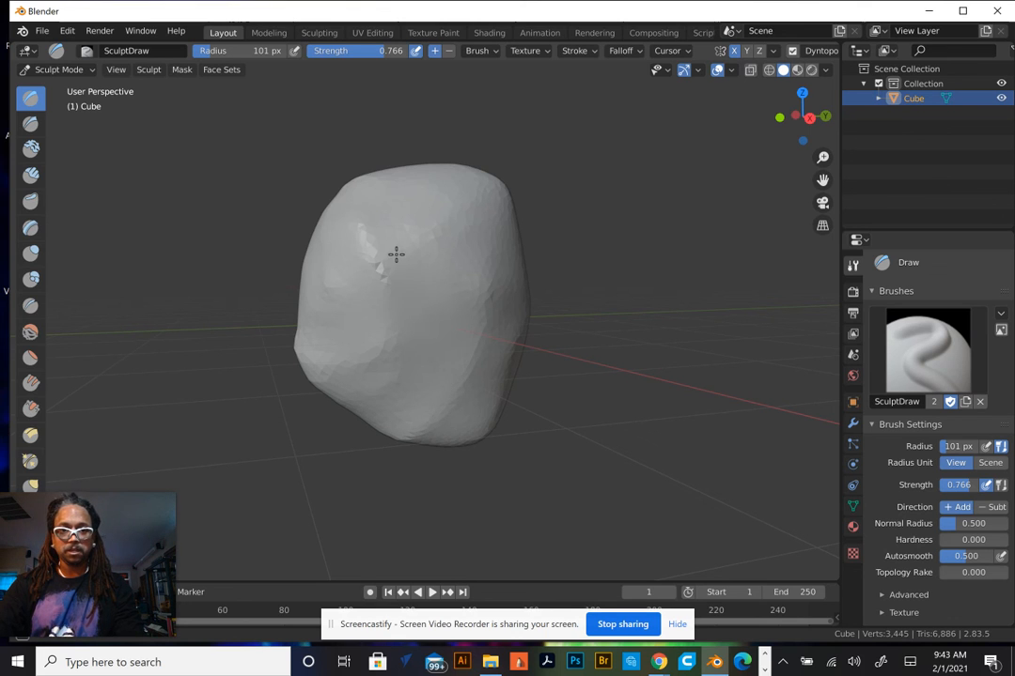
pyautogui.moveTo(396, 255)
pyautogui.keyDown('shift'); pyautogui.mouseDown()
pyautogui.moveTo(403, 299)
pyautogui.moveTo(325, 390)
pyautogui.mouseUp(); pyautogui.keyUp('shift')
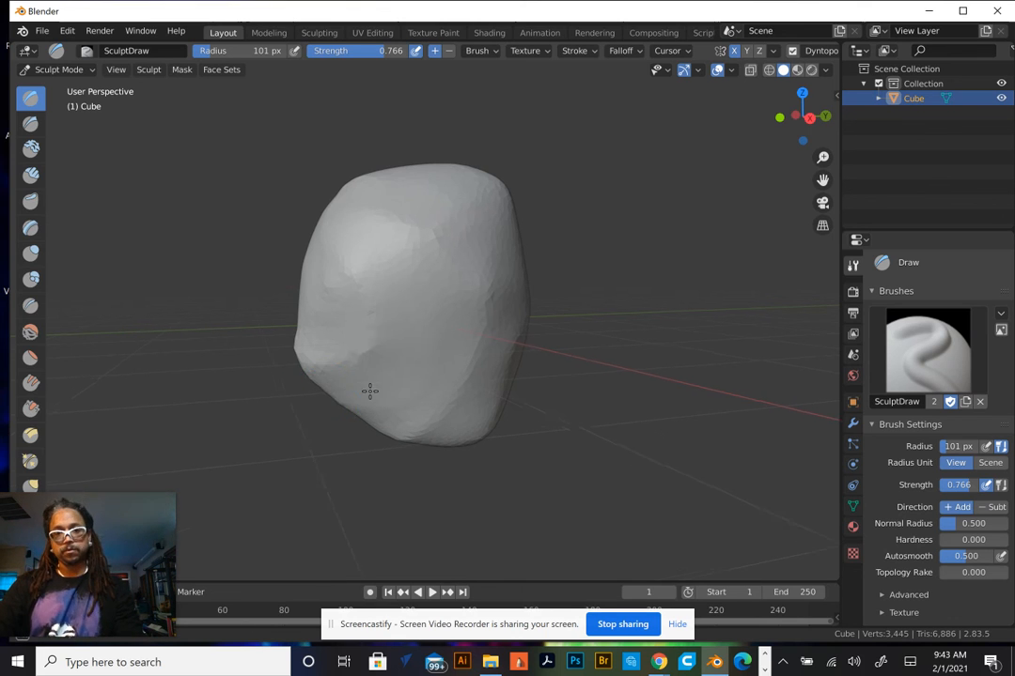
pyautogui.moveTo(369, 391); pyautogui.dragTo(516, 288, button='middle')
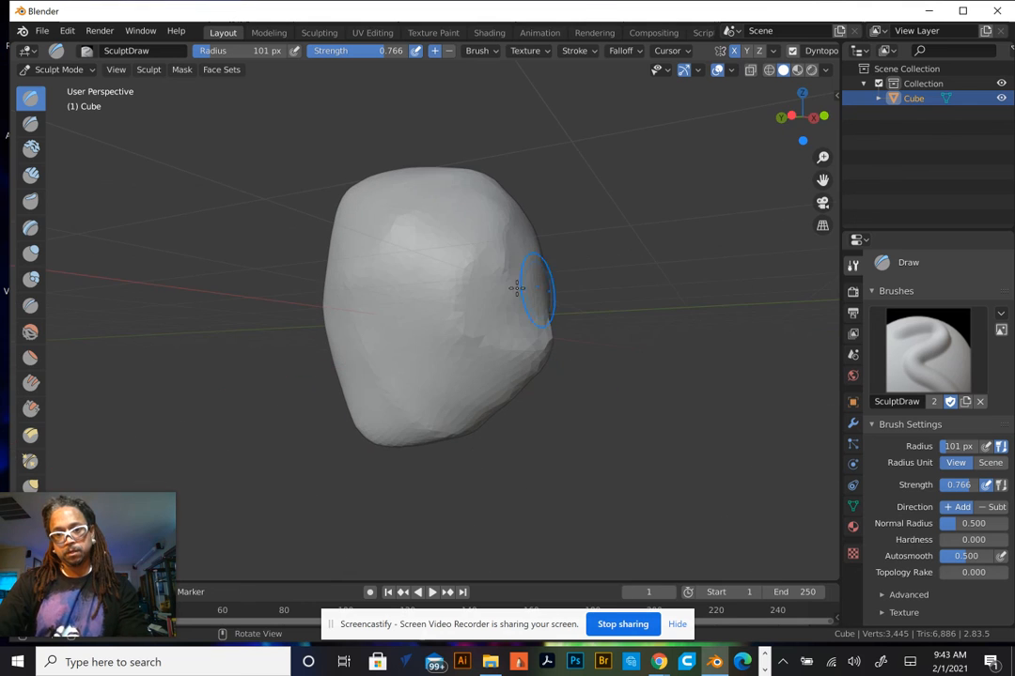
# With the brush subtracting, carve a horizontal indentation across the middle of the face
pyautogui.scroll(5, 506, 304)
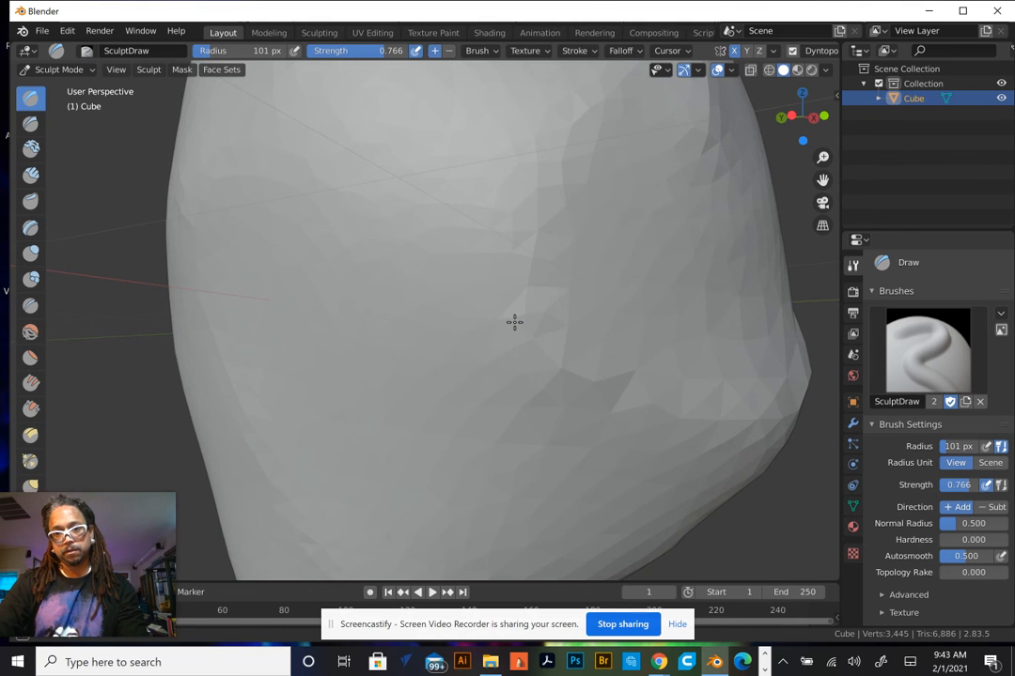
pyautogui.scroll(2, 514, 321)
pyautogui.moveTo(458, 338); pyautogui.dragTo(435, 336, button='middle')
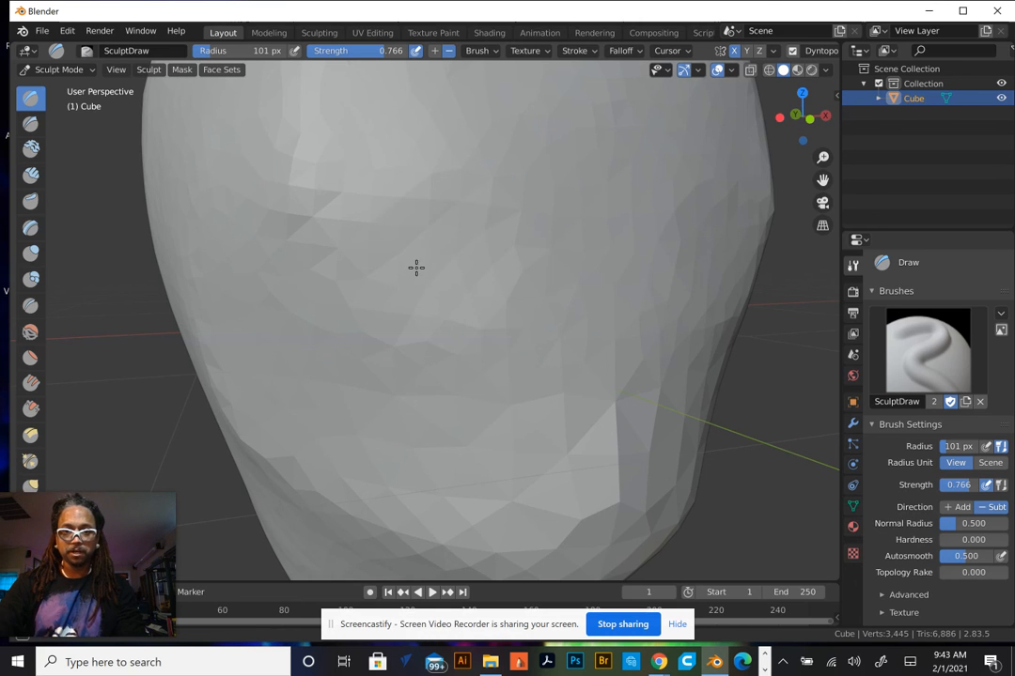
pyautogui.scroll(3, 480, 276)
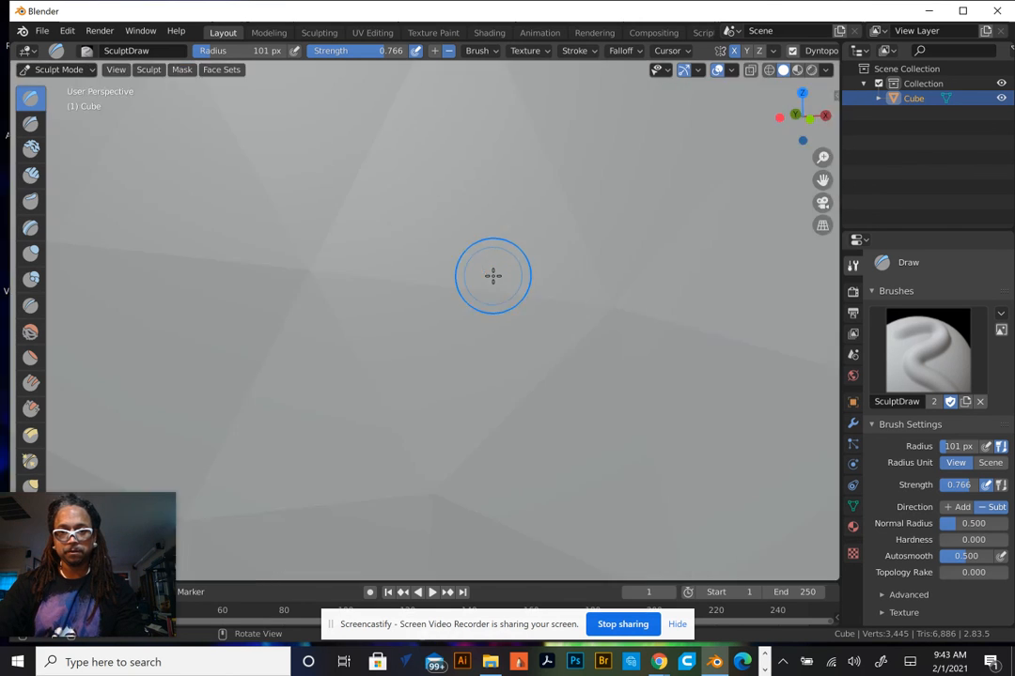
pyautogui.scroll(-6, 488, 276)
pyautogui.moveTo(491, 276)
pyautogui.mouseDown()
pyautogui.moveTo(350, 282)
pyautogui.moveTo(365, 294)
pyautogui.mouseUp()
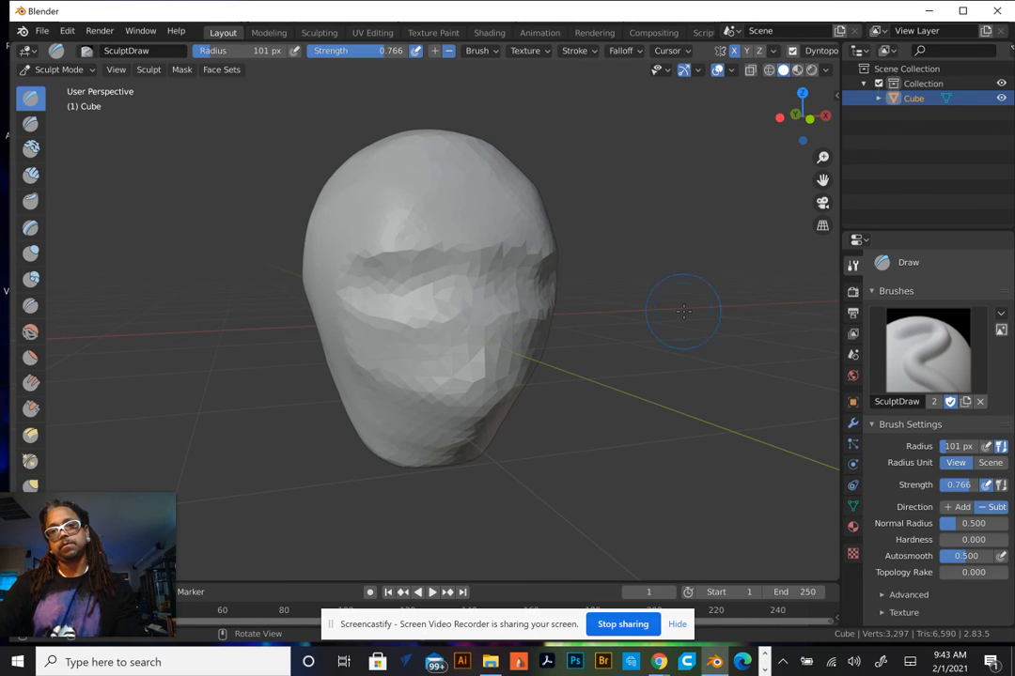
pyautogui.moveTo(683, 310); pyautogui.dragTo(494, 306, button='middle')
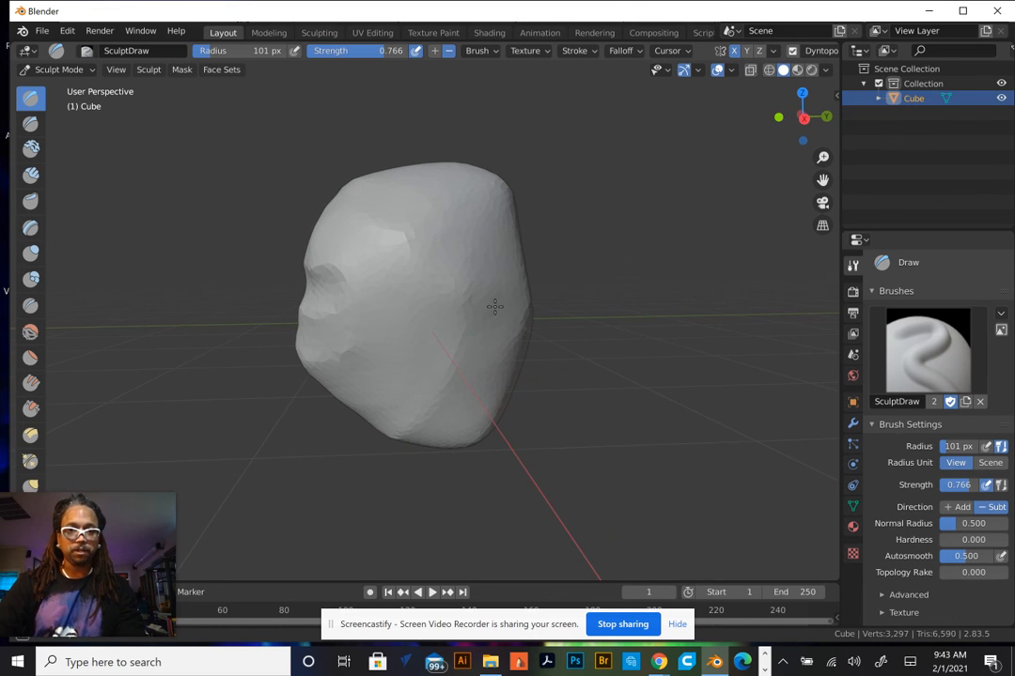